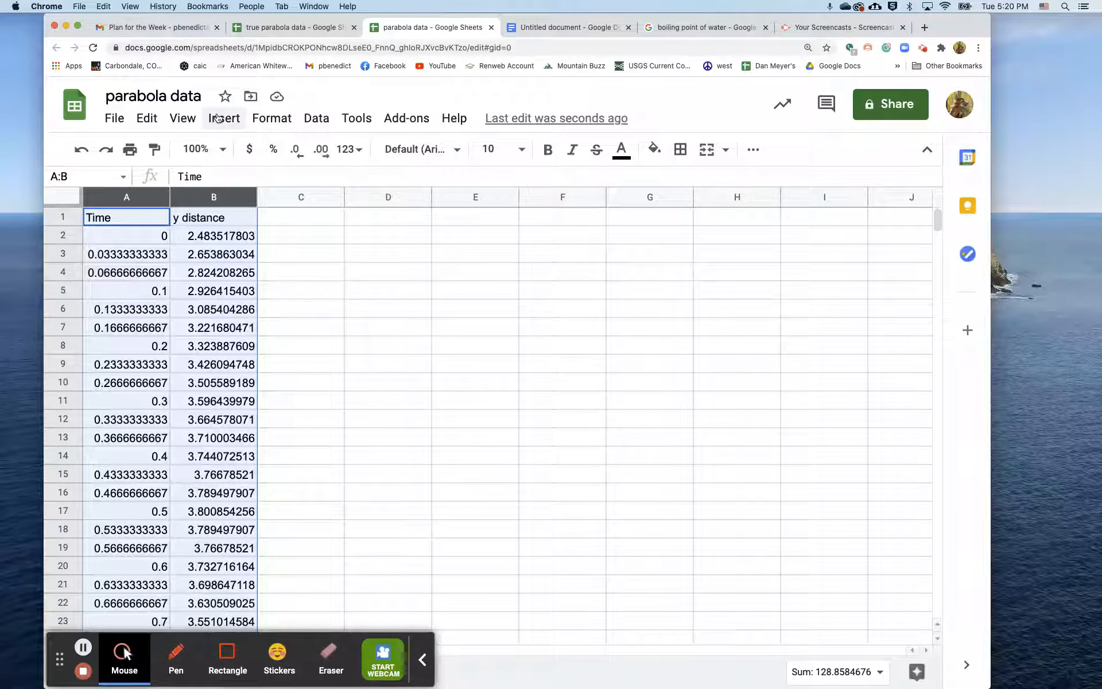
# Step: Insert a scatter chart of y distance against Time from columns A:B and place it beside the data
pyautogui.click(224, 118)
pyautogui.click(231, 209)
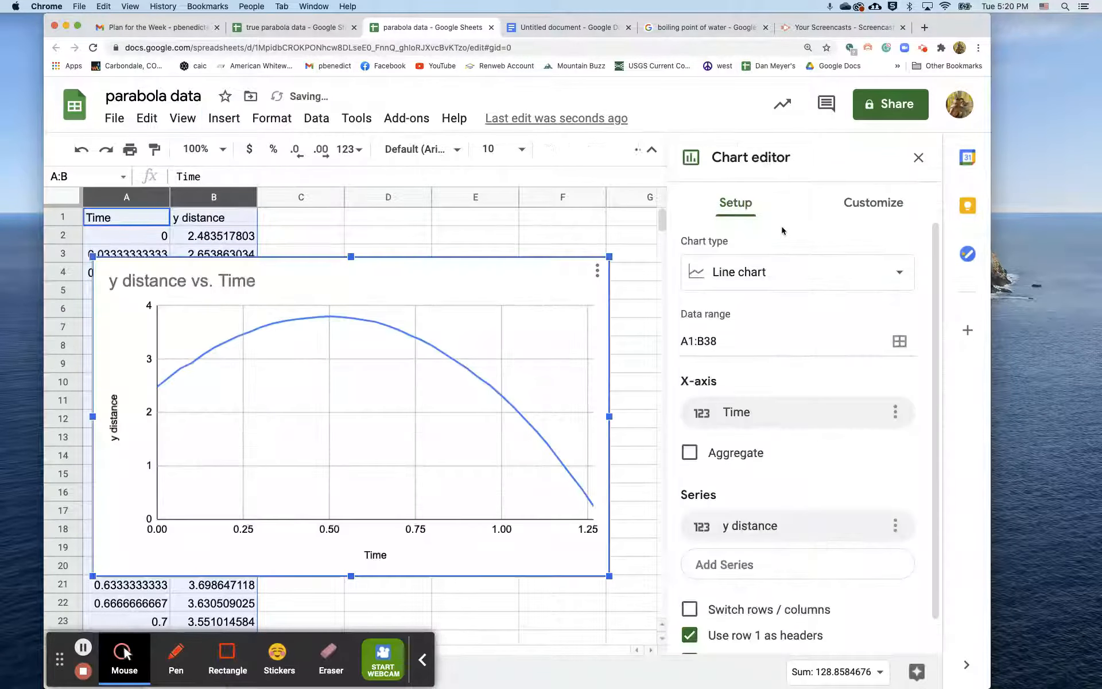
pyautogui.click(790, 281)
pyautogui.click(857, 358)
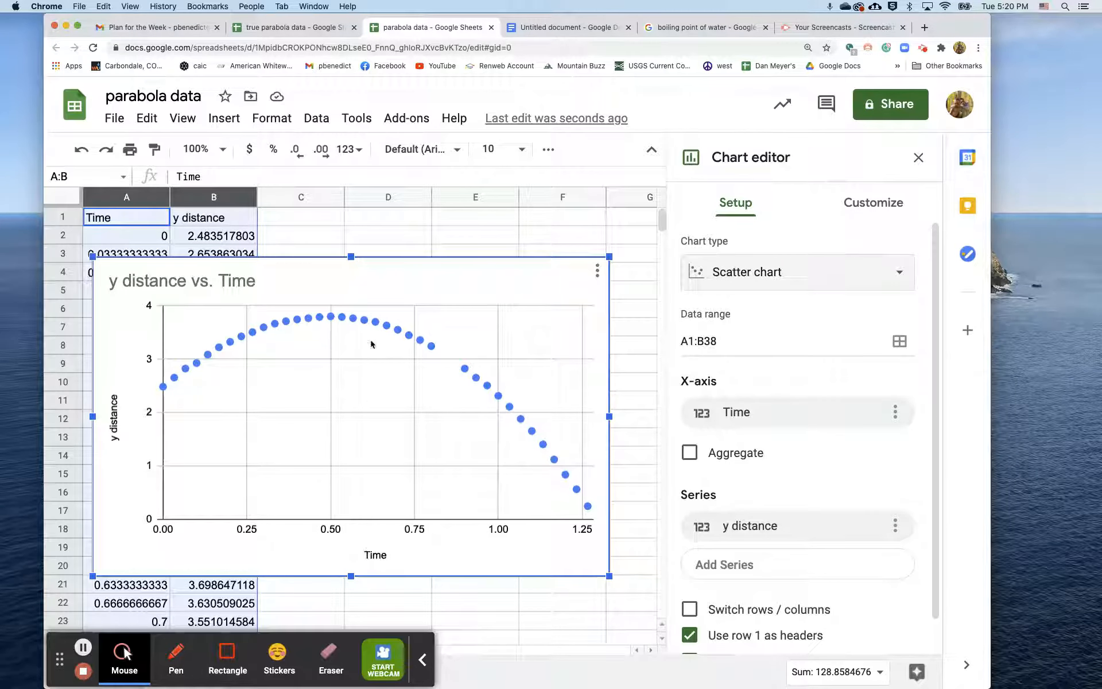
pyautogui.click(918, 158)
pyautogui.moveTo(476, 284); pyautogui.dragTo(750, 205)
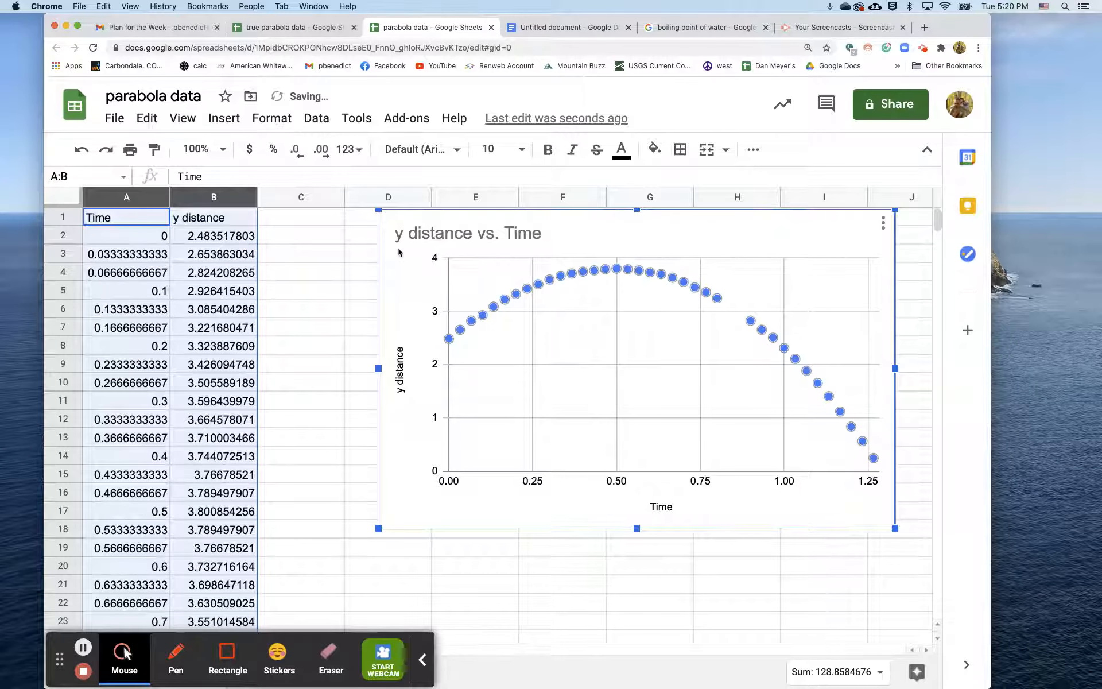
# Step: Switch to the Untitled document in Google Docs and examine the h(t) equation and its spreadsheet version, including the multiplication sign and cell reference
pyautogui.click(519, 27)
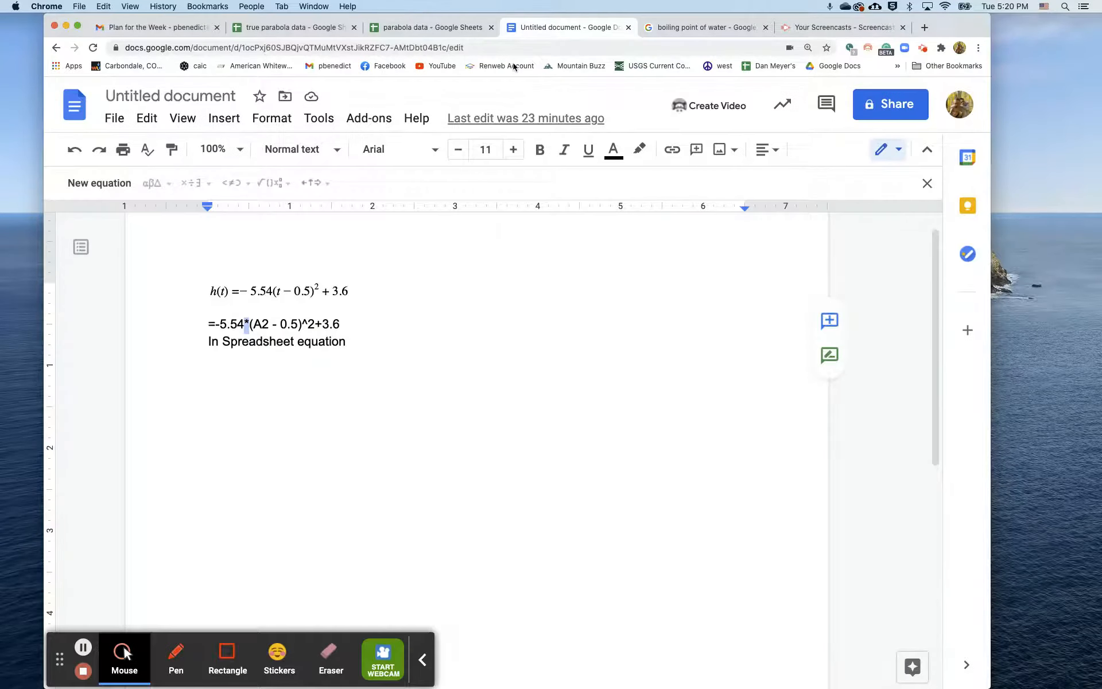
pyautogui.moveTo(205, 291); pyautogui.dragTo(403, 281)
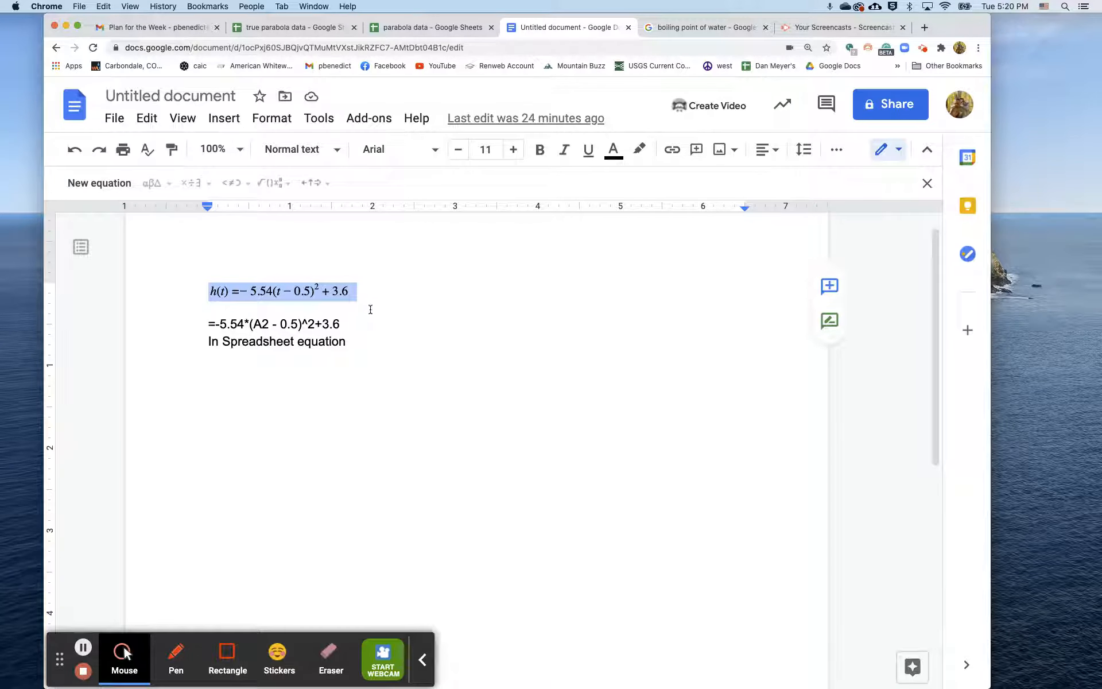
pyautogui.click(365, 329)
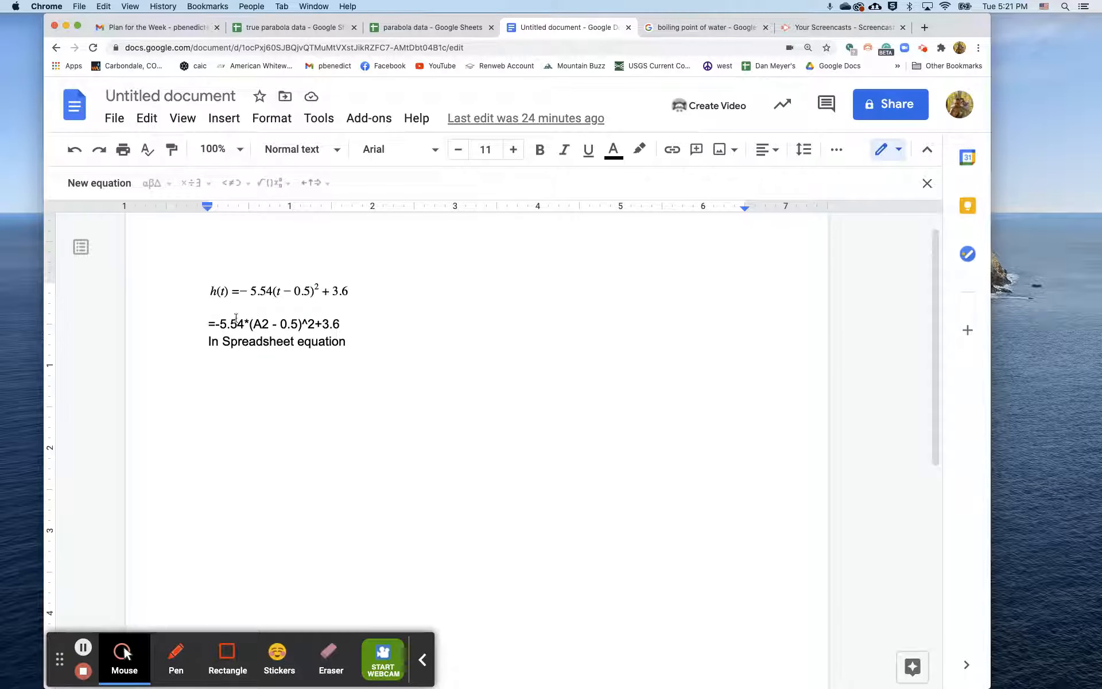
pyautogui.moveTo(250, 326); pyautogui.dragTo(245, 325)
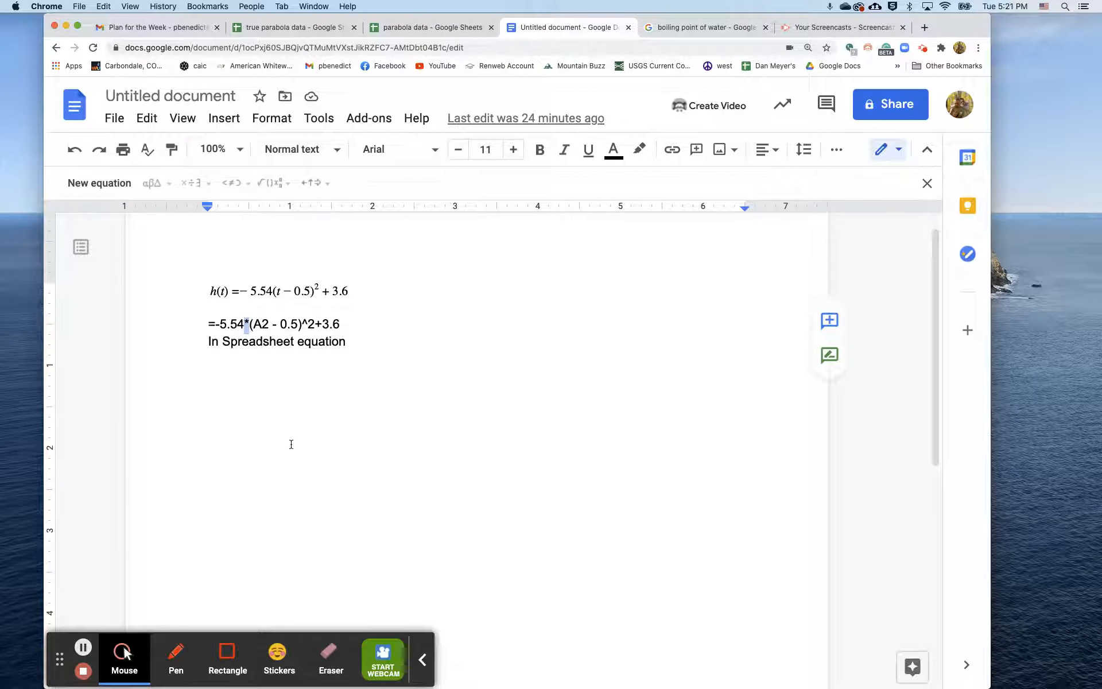
pyautogui.doubleClick(265, 324)
pyautogui.click(368, 342)
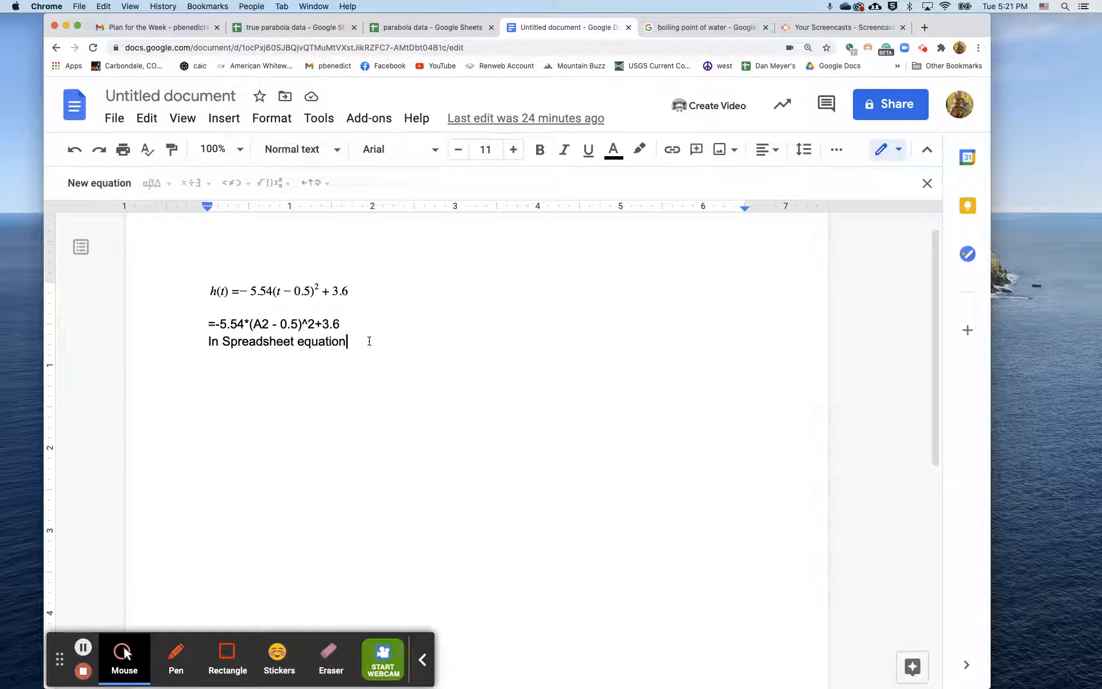
# Step: Return to the parabola data spreadsheet and enter the heading Model in cell C1
pyautogui.click(418, 32)
pyautogui.click(292, 224)
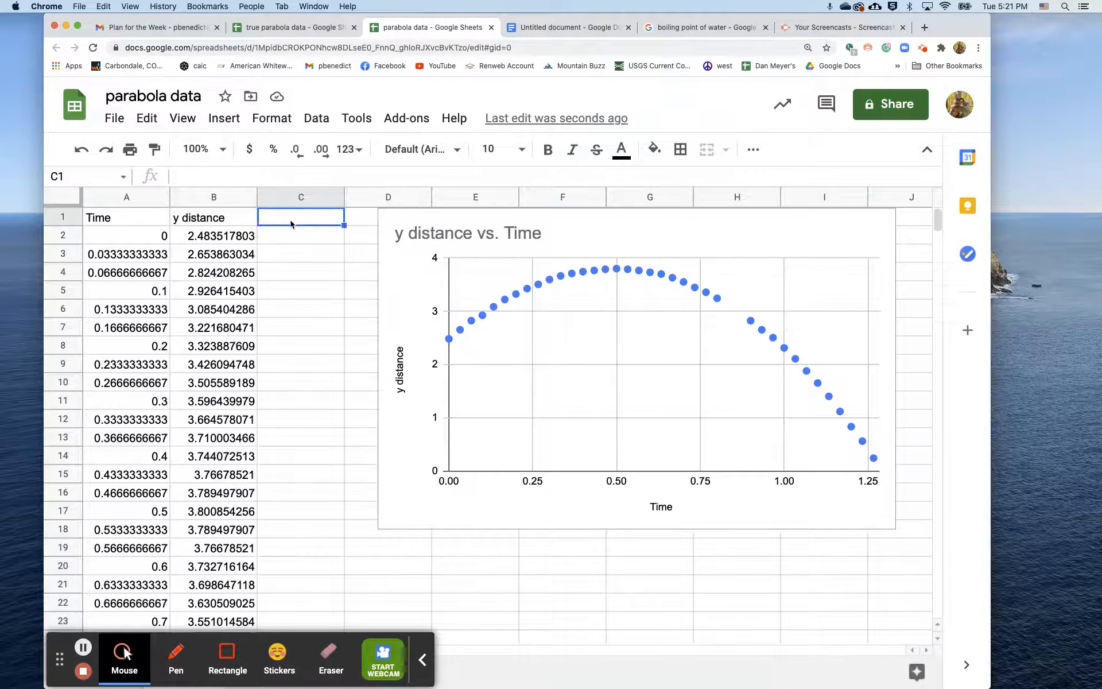
pyautogui.write('Model')
pyautogui.press('Return')
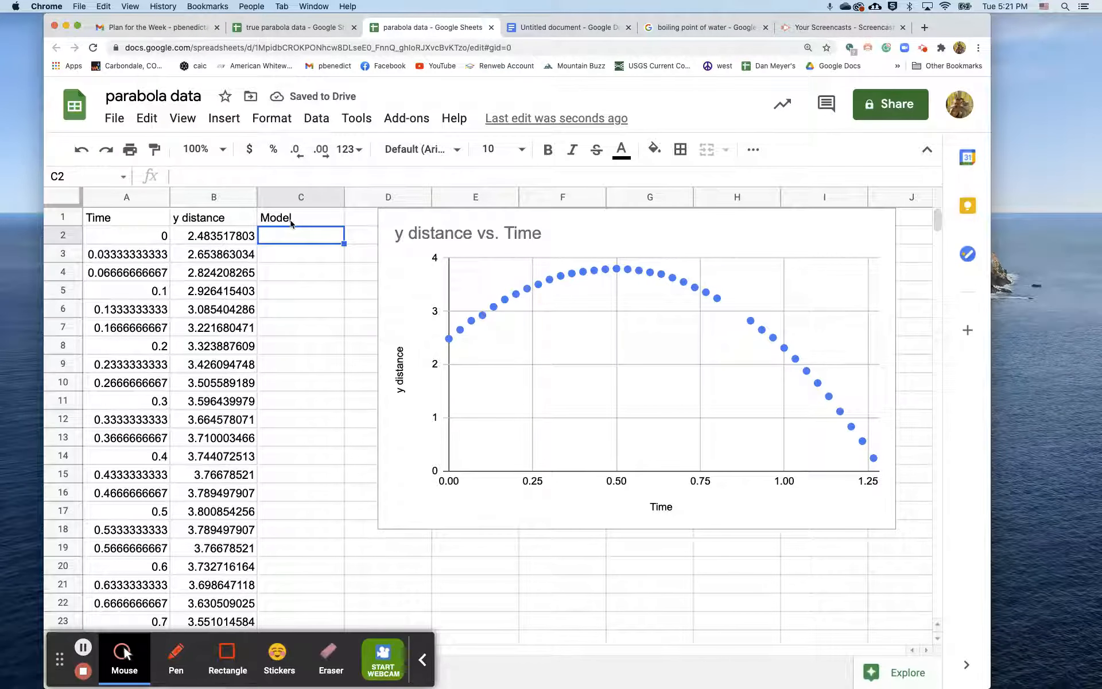
# Step: Enter the formula =-5.54*(A2-0.5)^2+36 in cell C2, referencing the first Time value
pyautogui.write('=')
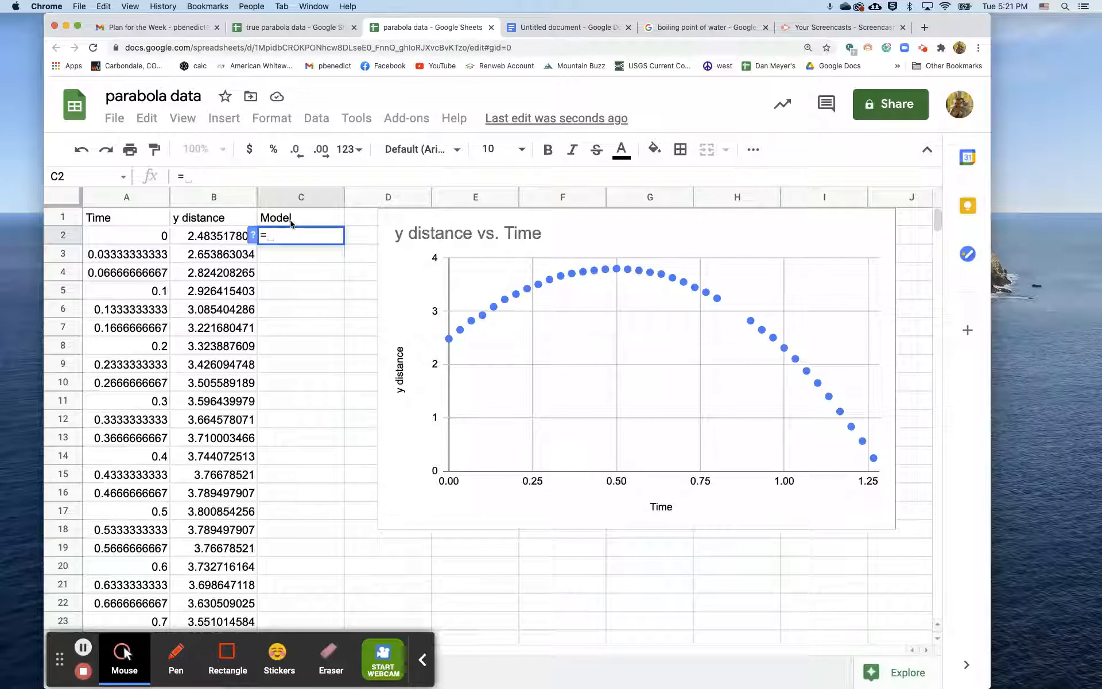
pyautogui.write('-5.5')
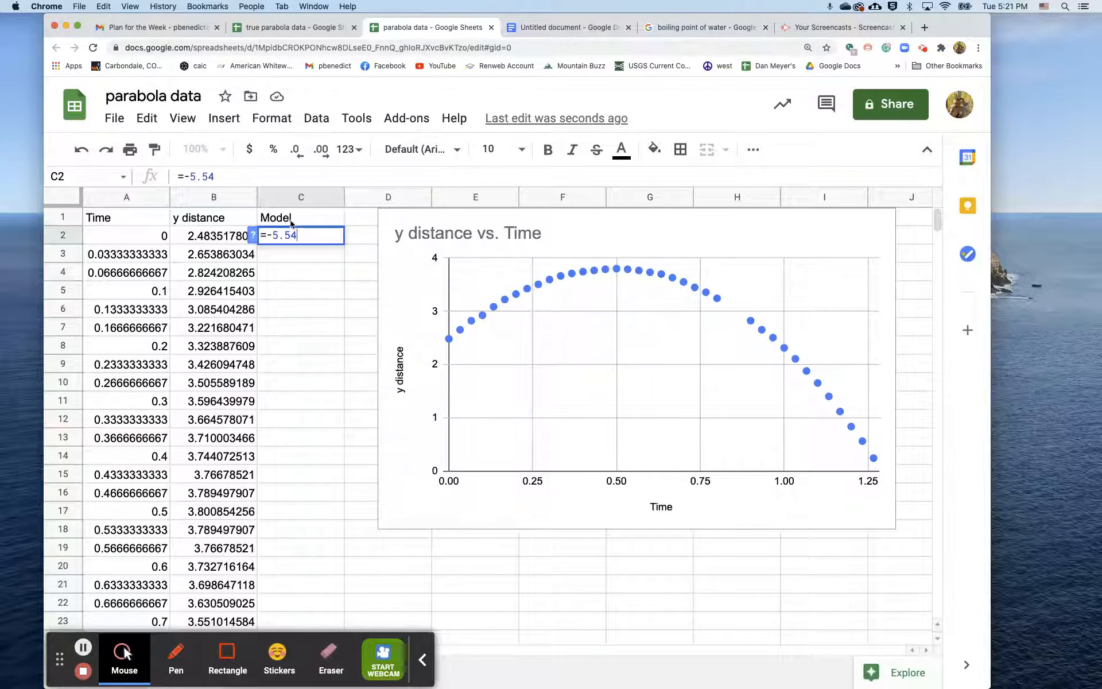
pyautogui.write('4(')
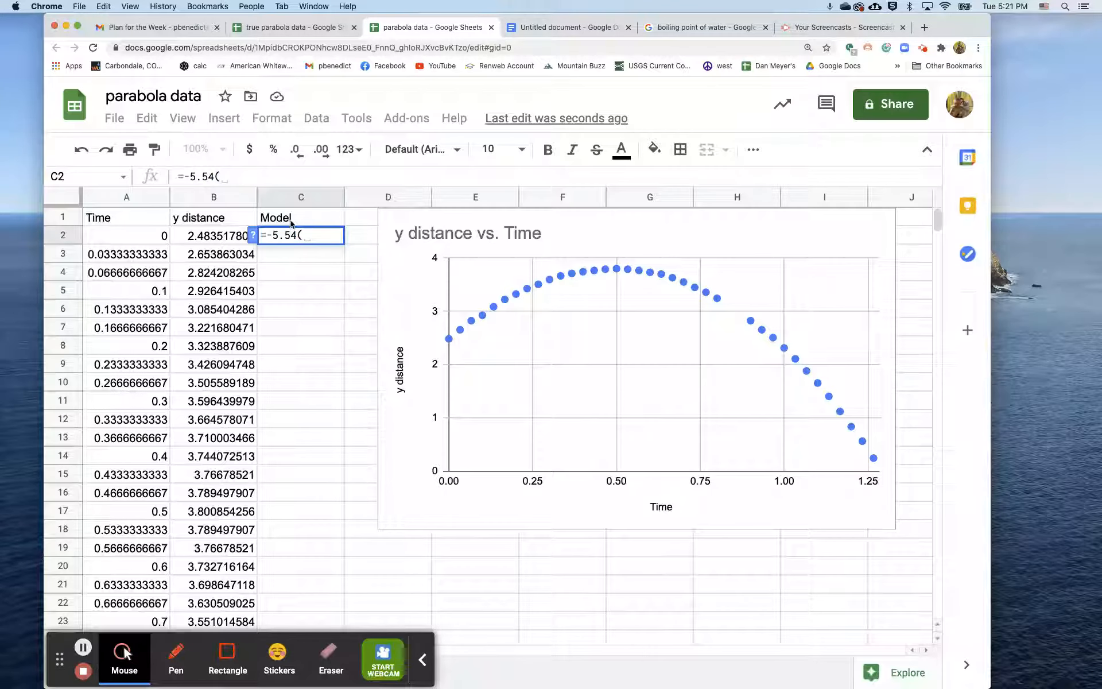
pyautogui.press('BackSpace')
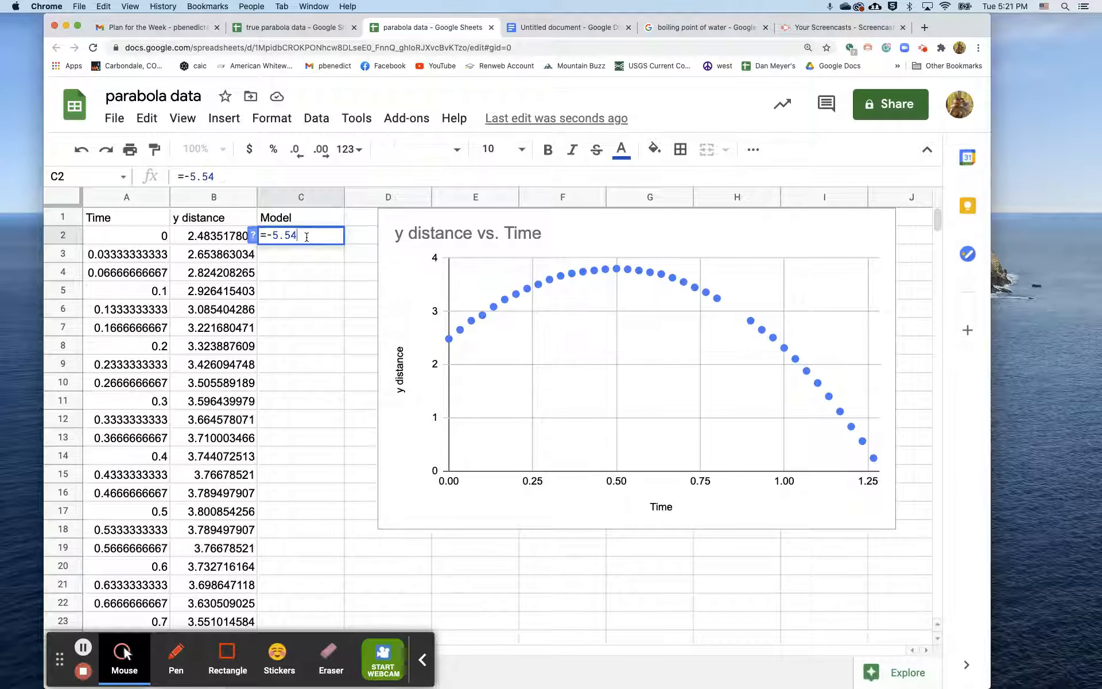
pyautogui.write('*')
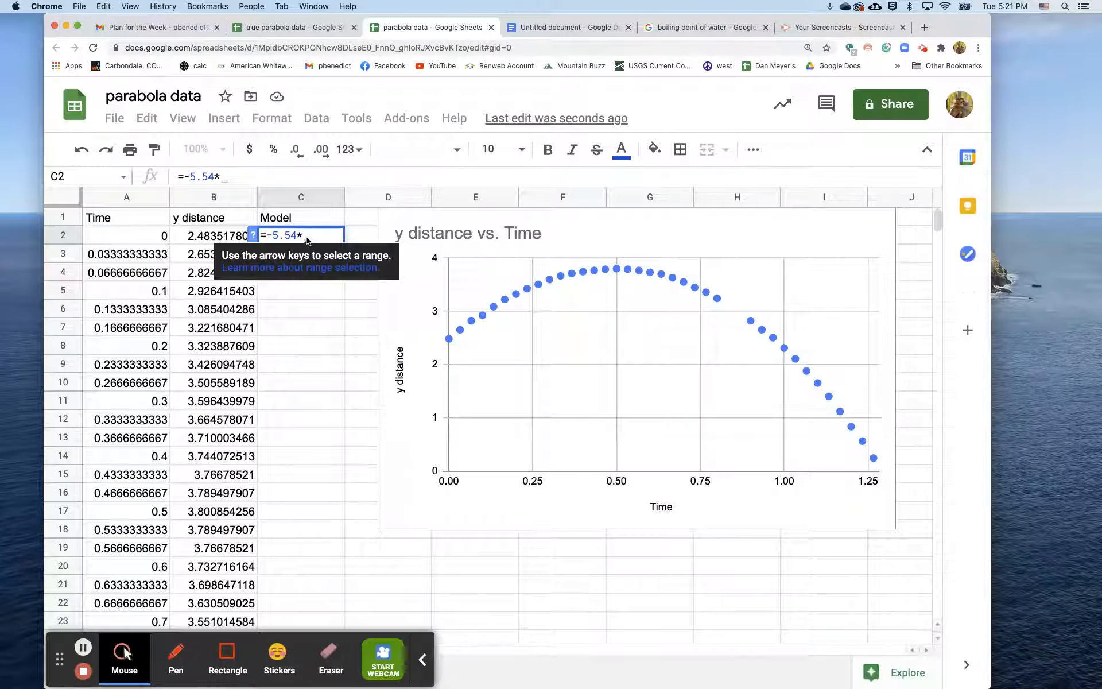
pyautogui.write('(')
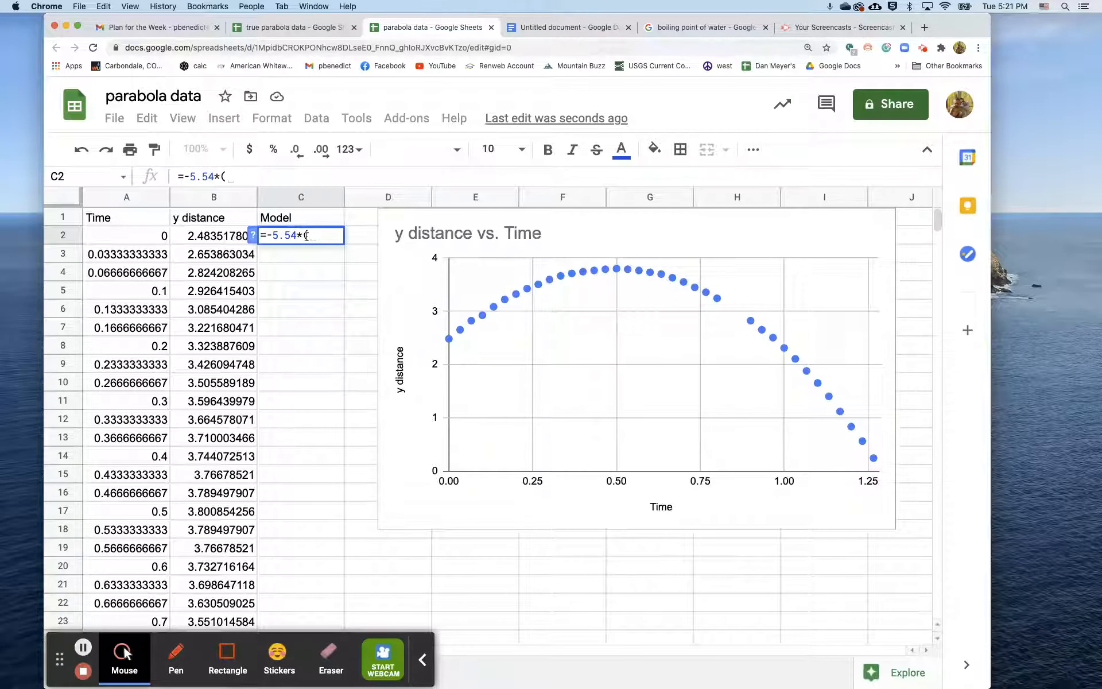
pyautogui.click(146, 235)
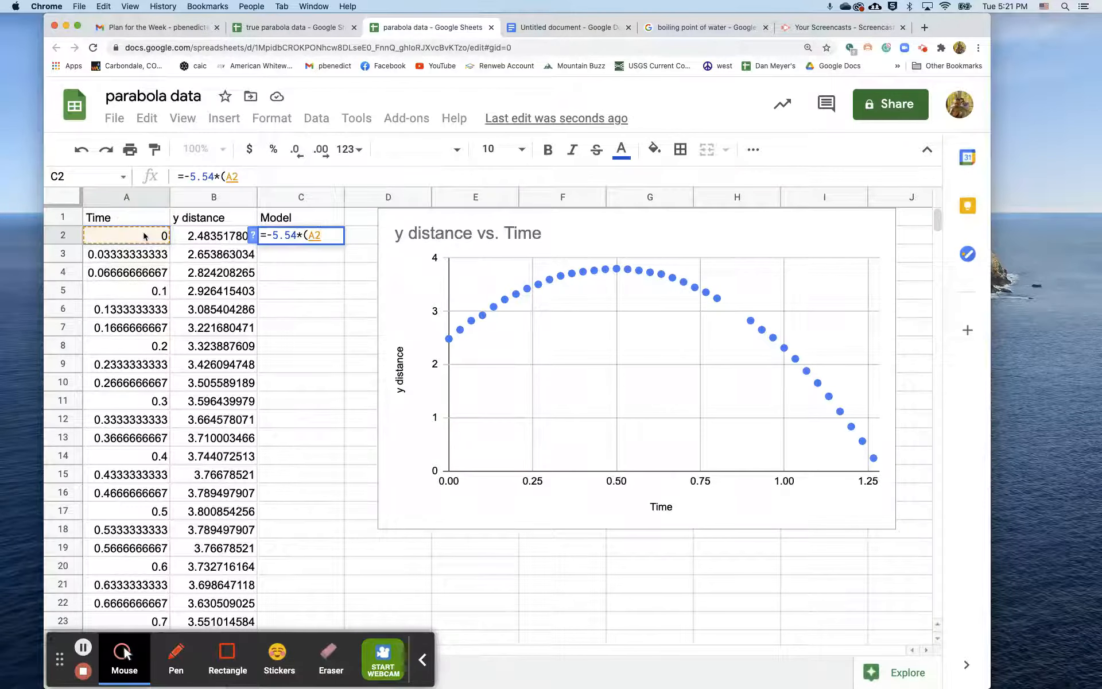
pyautogui.write('-0.5)^')
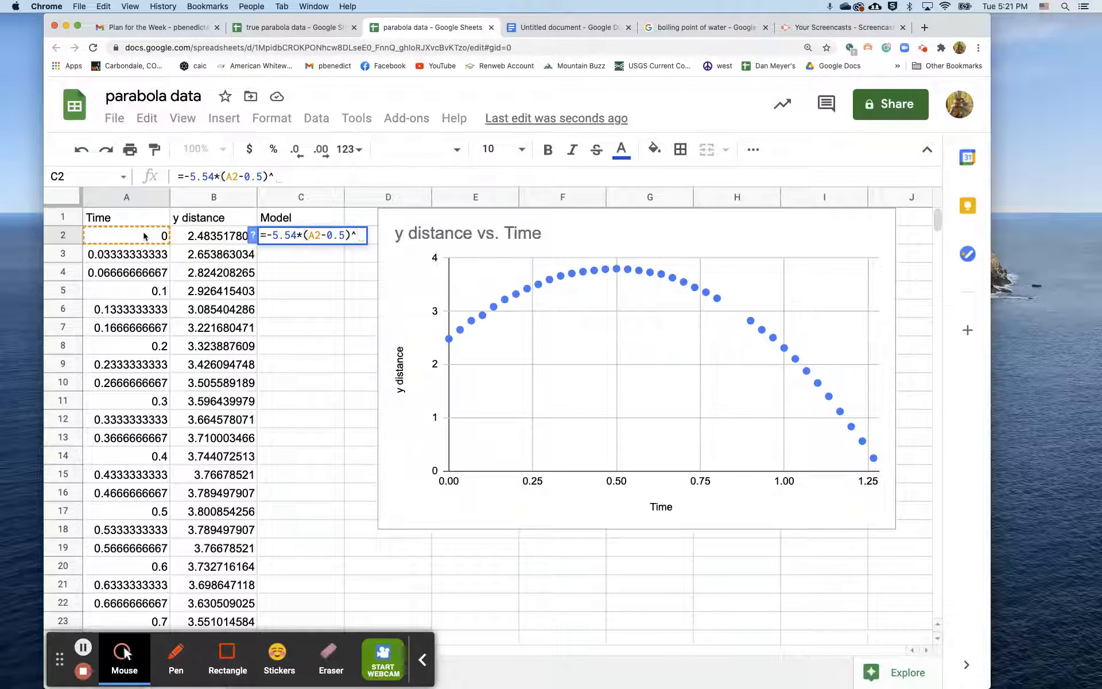
pyautogui.write('2+36')
pyautogui.press('Return')
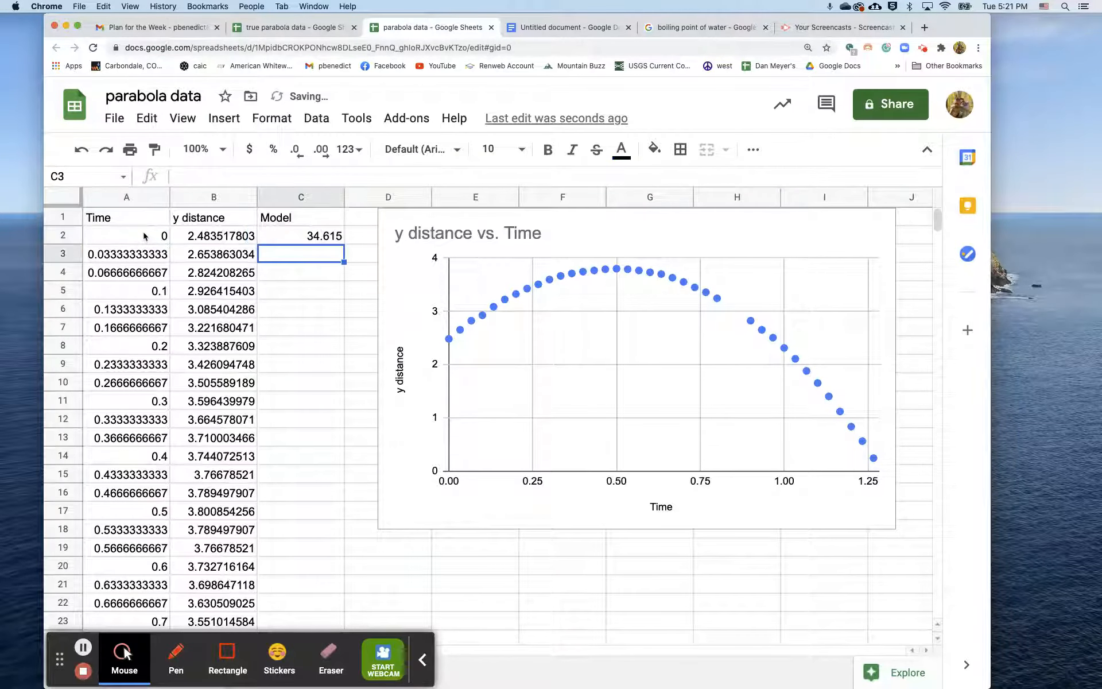
# Step: Correct the constant in C2's formula to 3.6 and fill the formula down through C38
pyautogui.doubleClick(325, 236)
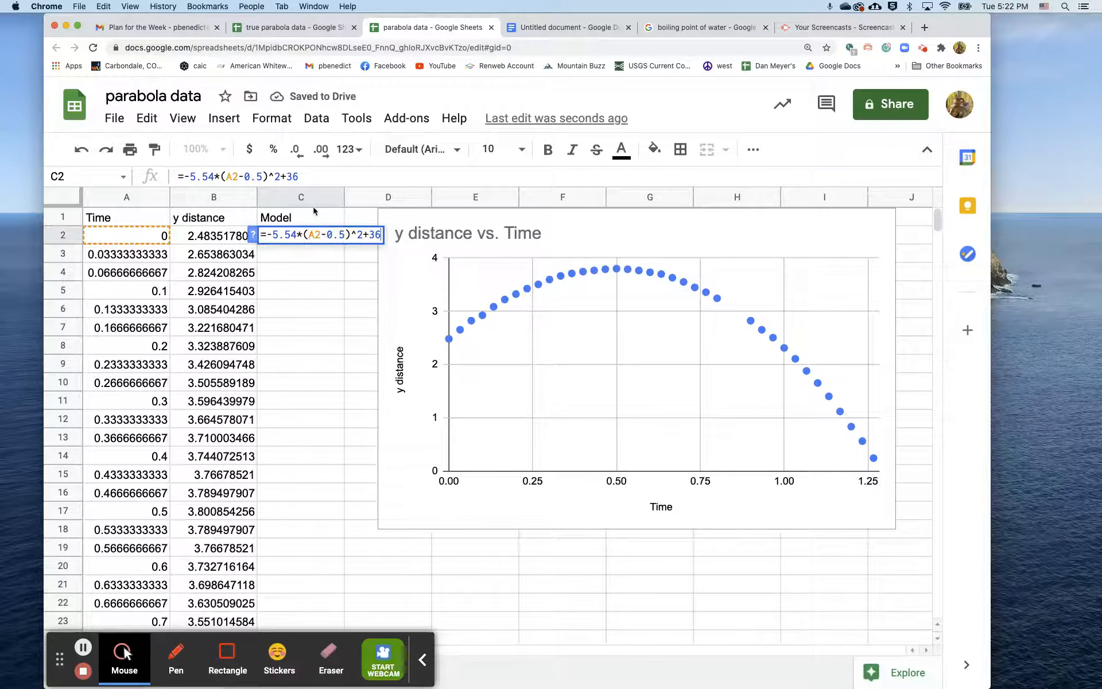
pyautogui.click(293, 177)
pyautogui.write('.')
pyautogui.press('Return')
pyautogui.click(315, 236)
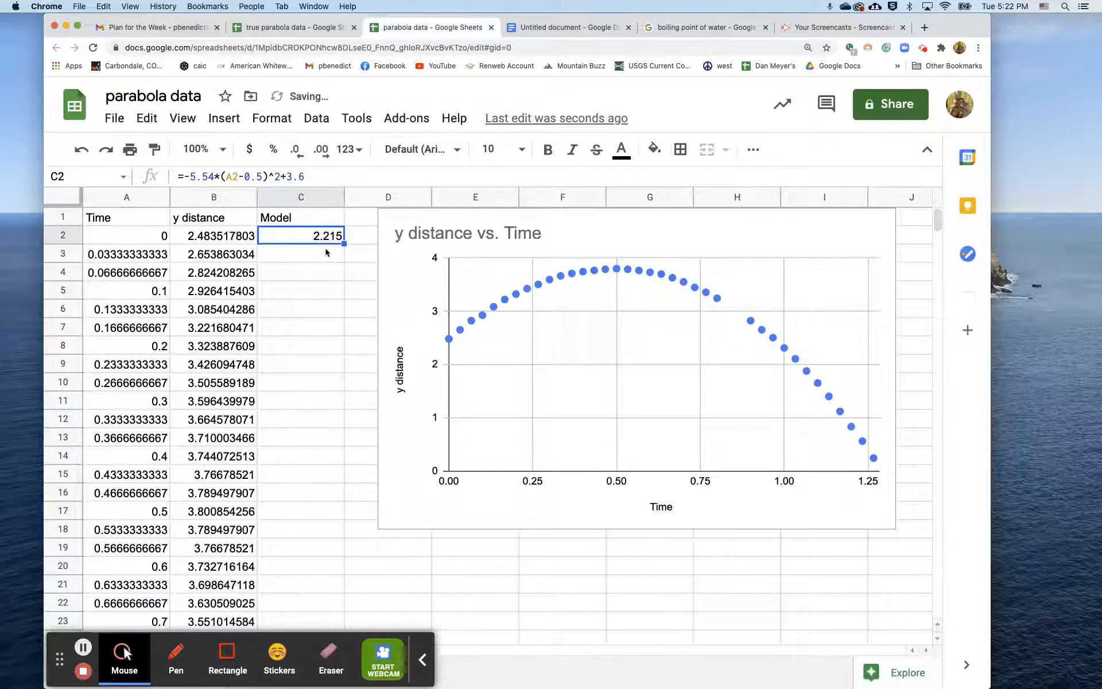
pyautogui.moveTo(343, 244); pyautogui.dragTo(344, 278)
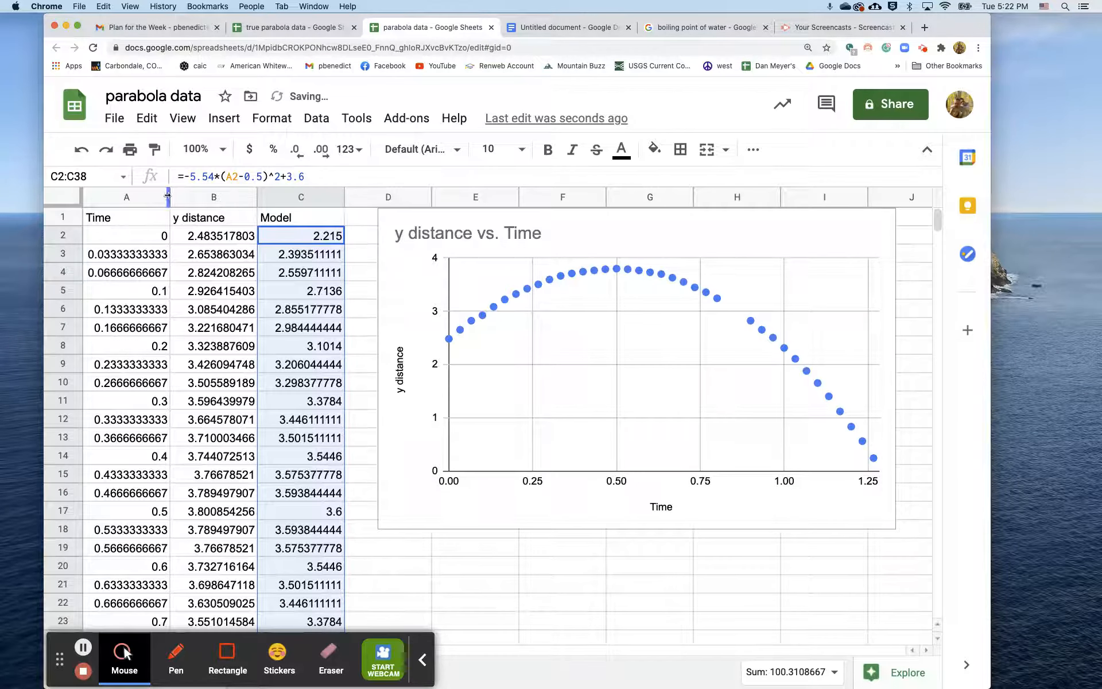
# Step: Delete the y distance vs. Time chart from the sheet
pyautogui.click(889, 223)
pyautogui.click(883, 223)
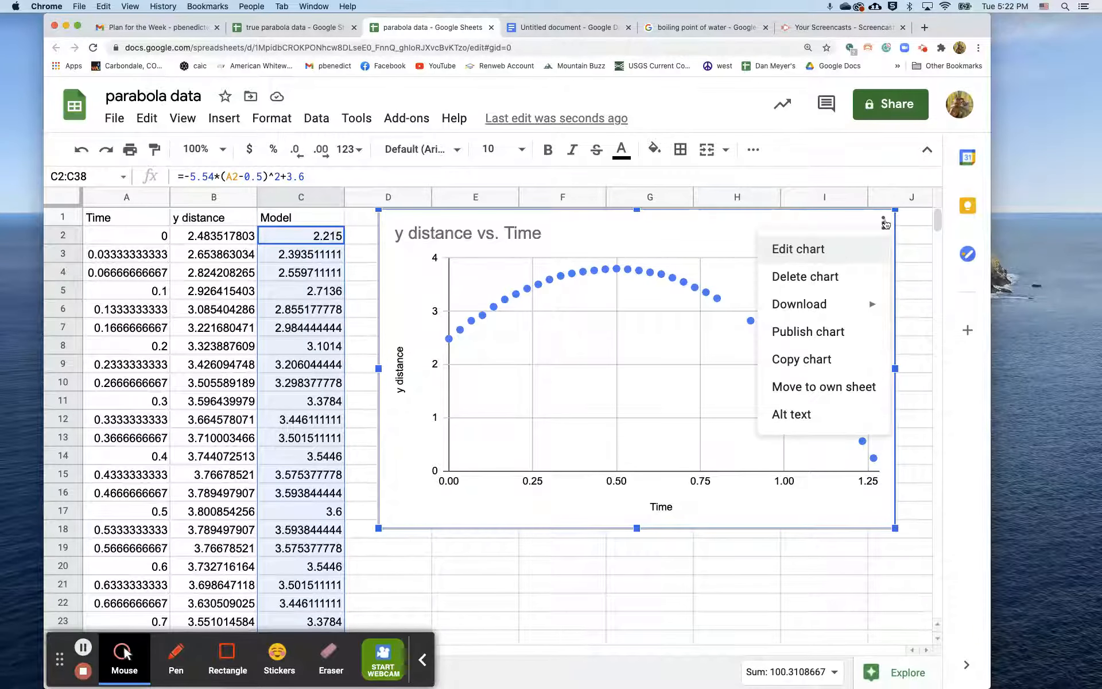
pyautogui.click(830, 277)
# Step: Insert a scatter chart of columns A:C showing y distance and Model against Time, and place it beside the data
pyautogui.moveTo(123, 198); pyautogui.dragTo(280, 206)
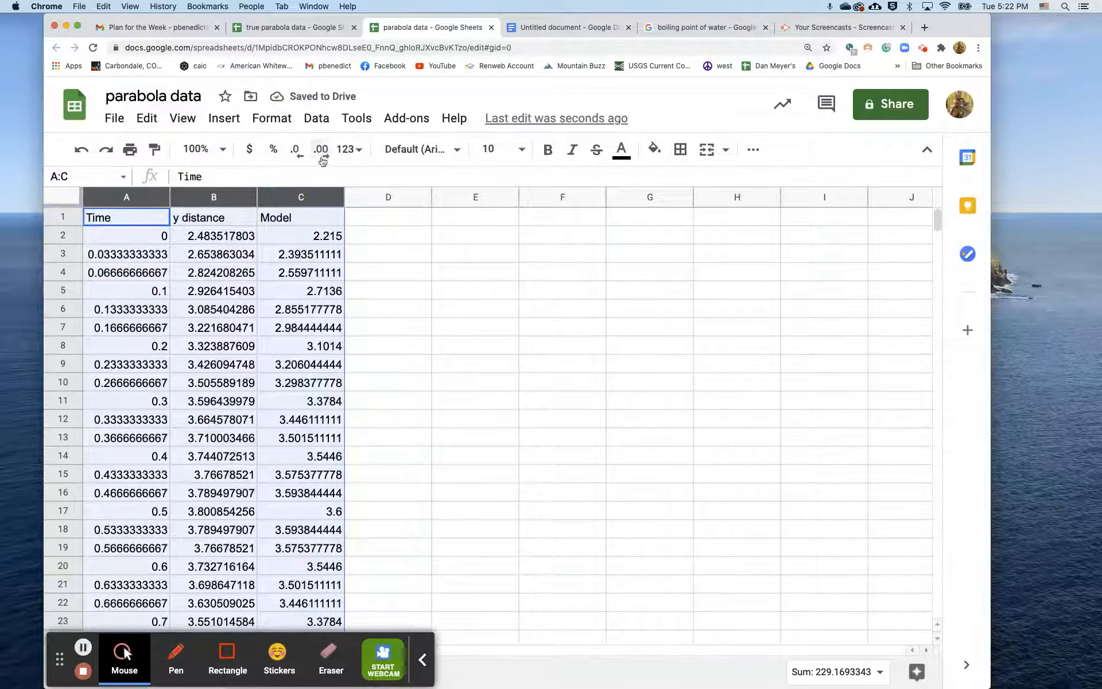
pyautogui.click(219, 120)
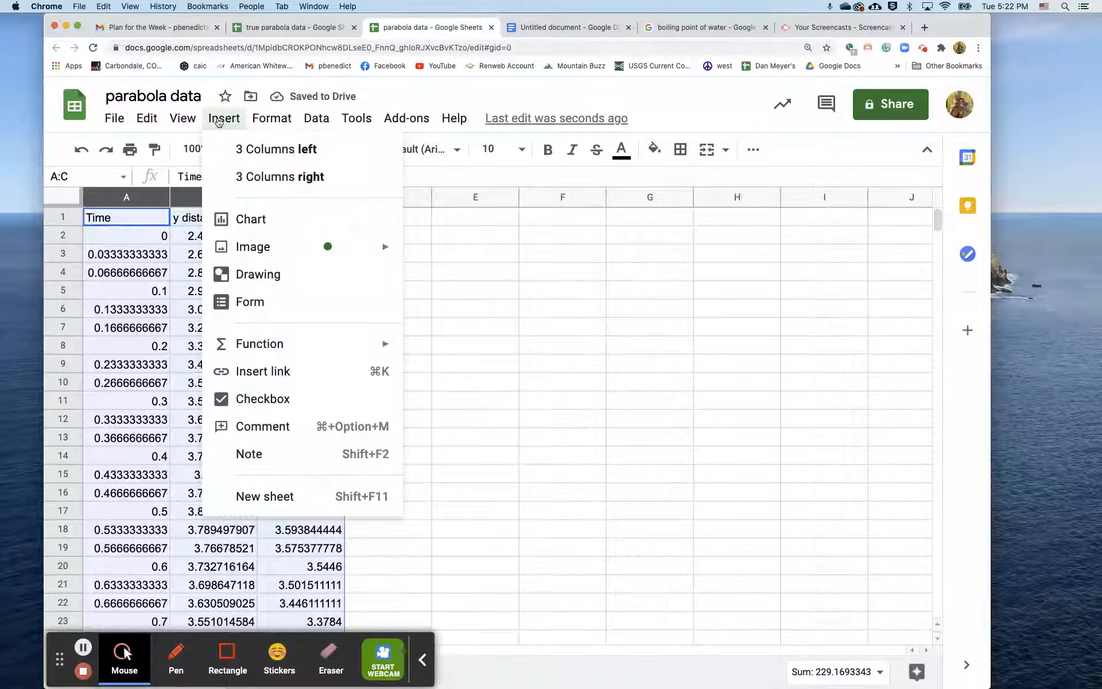
pyautogui.click(244, 227)
pyautogui.click(844, 278)
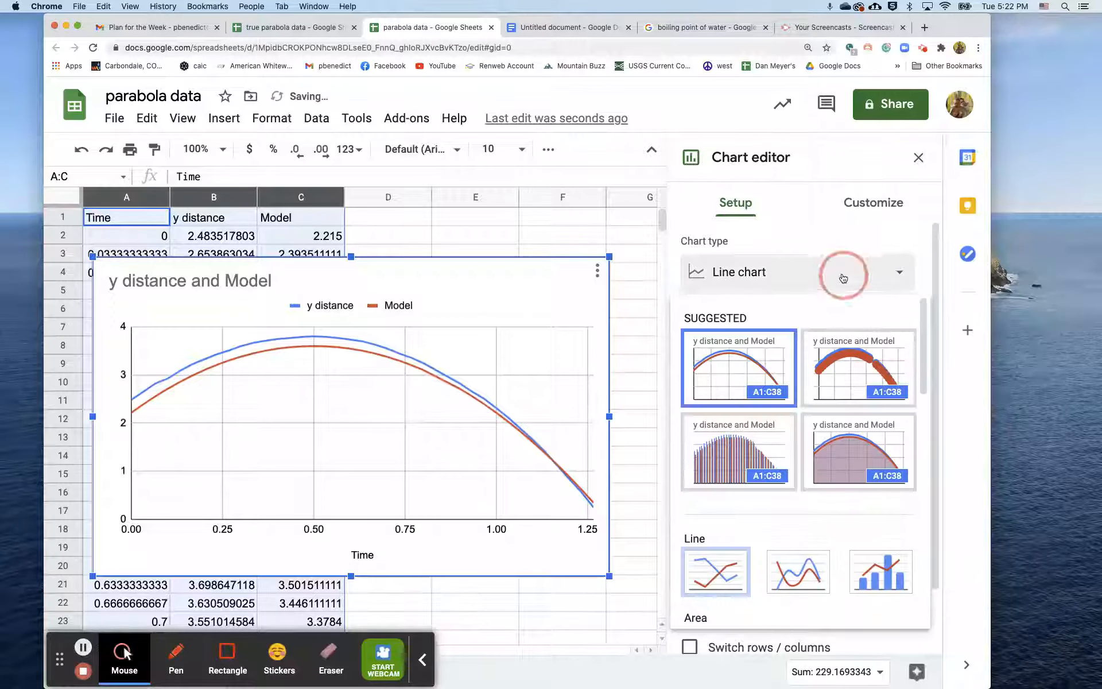
pyautogui.click(884, 364)
pyautogui.moveTo(526, 277); pyautogui.dragTo(853, 228)
pyautogui.click(919, 158)
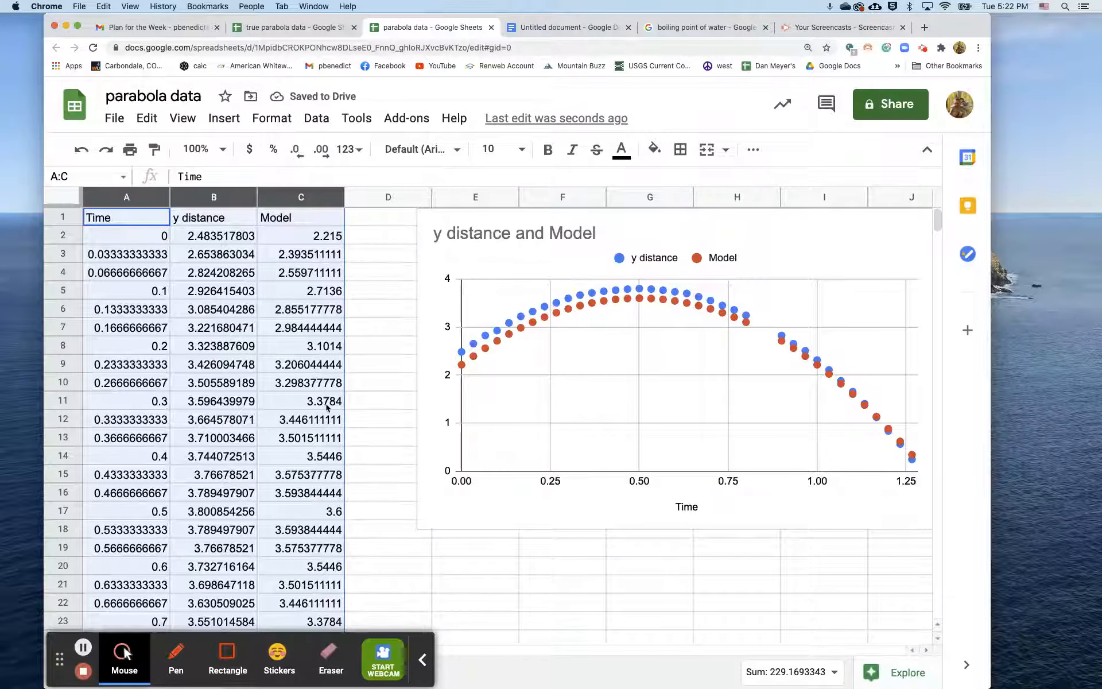
# Step: Change the constant term of the model formula in C2 to 3.8
pyautogui.click(329, 237)
pyautogui.click(303, 177)
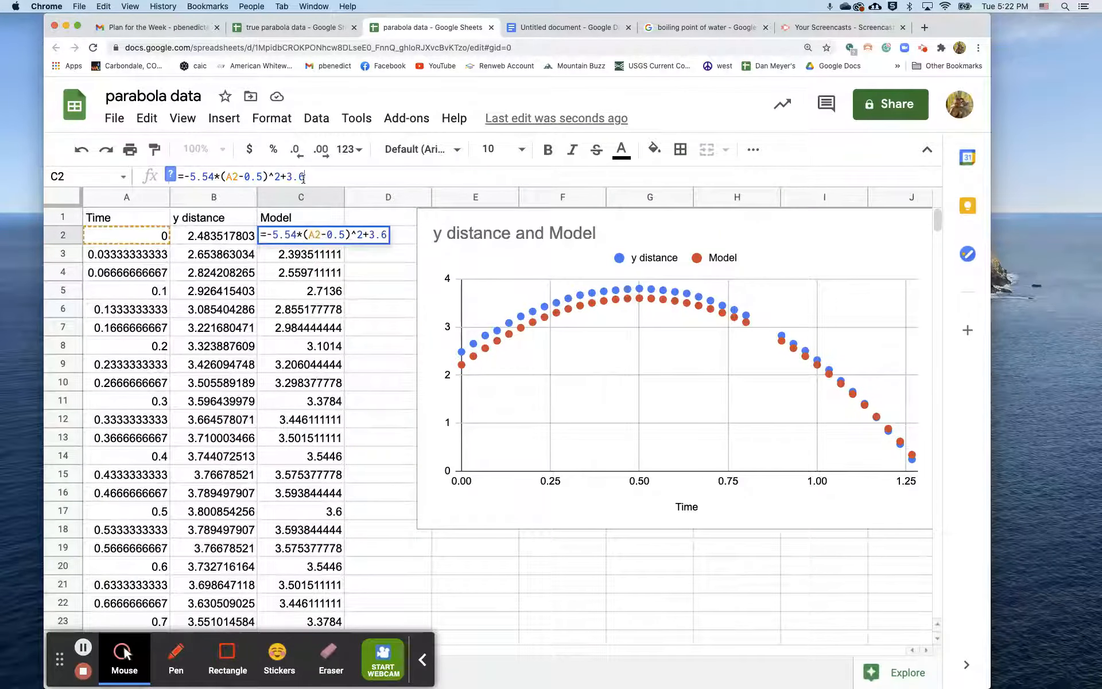
pyautogui.press('BackSpace')
pyautogui.write('8')
pyautogui.press('Return')
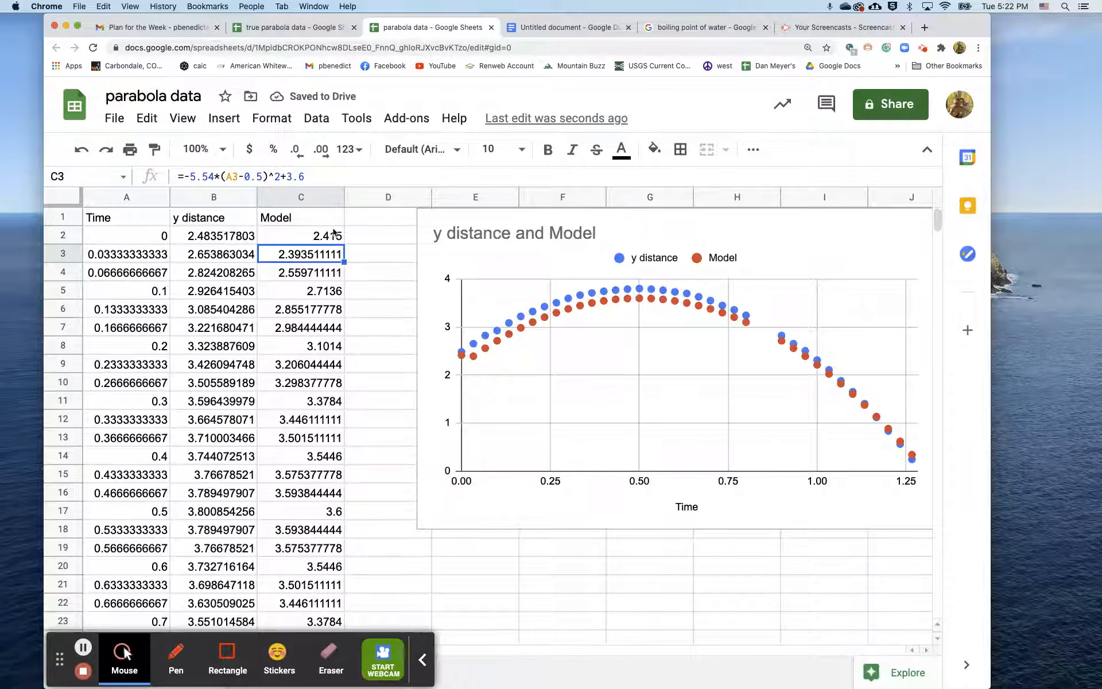
# Step: Fill the updated model formula from C2 down through C38
pyautogui.click(332, 225)
pyautogui.click(332, 235)
pyautogui.moveTo(343, 243); pyautogui.dragTo(310, 430)
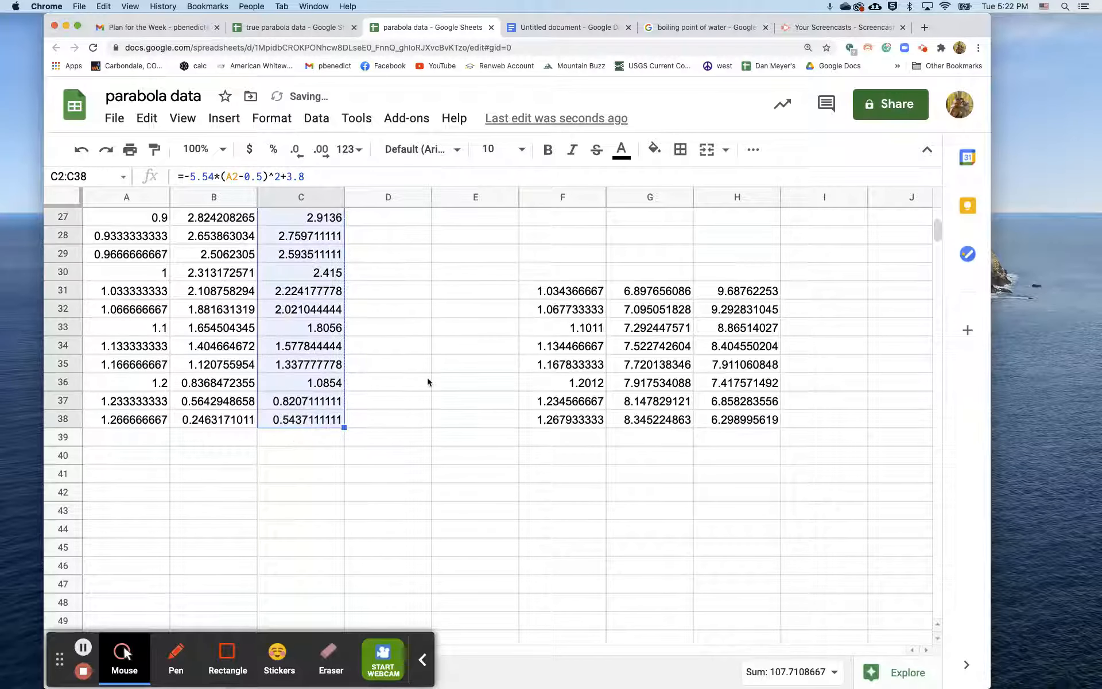
pyautogui.scroll(9, 428, 379)
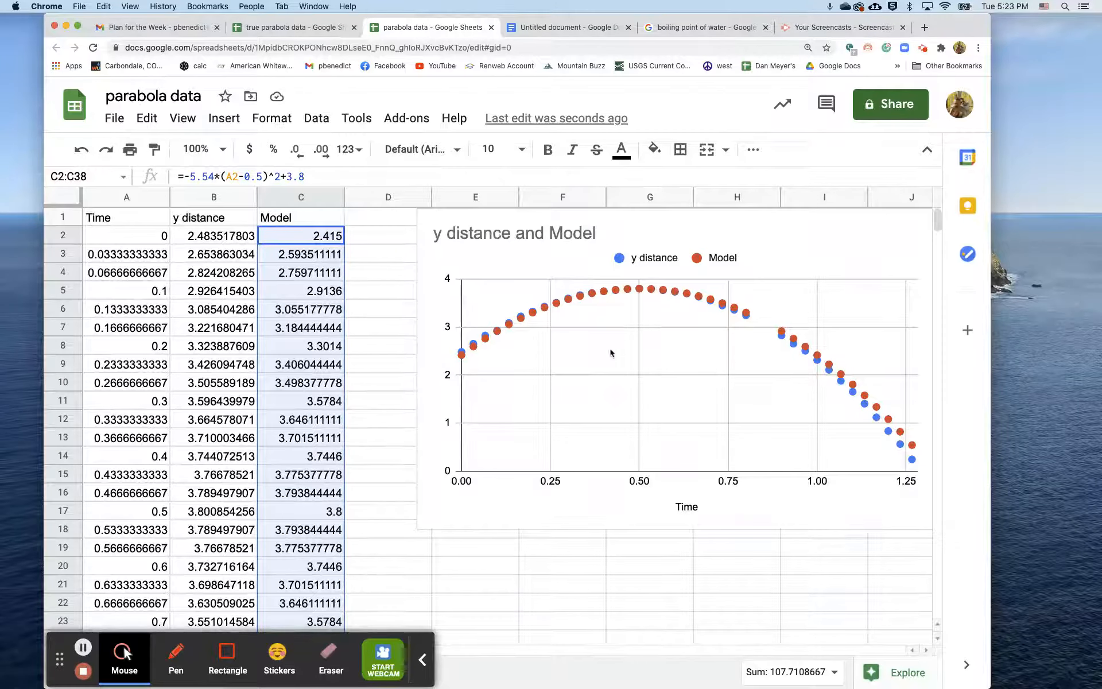
# Step: Change the leading coefficient of the model formula in C2 to -3.54
pyautogui.click(307, 243)
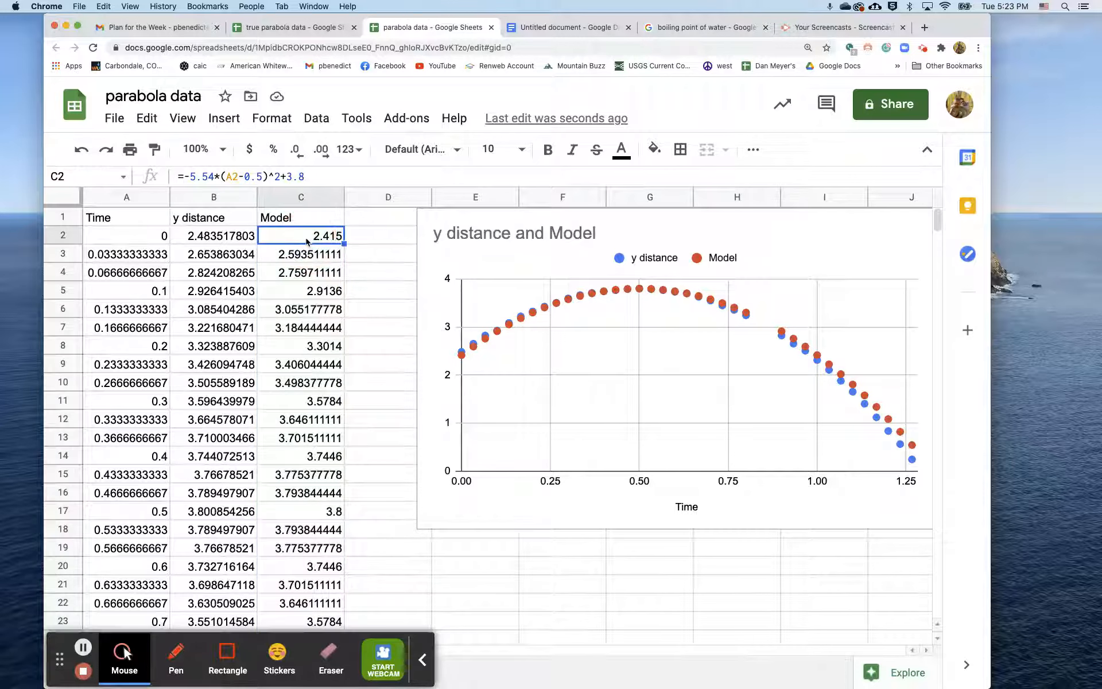
pyautogui.click(194, 182)
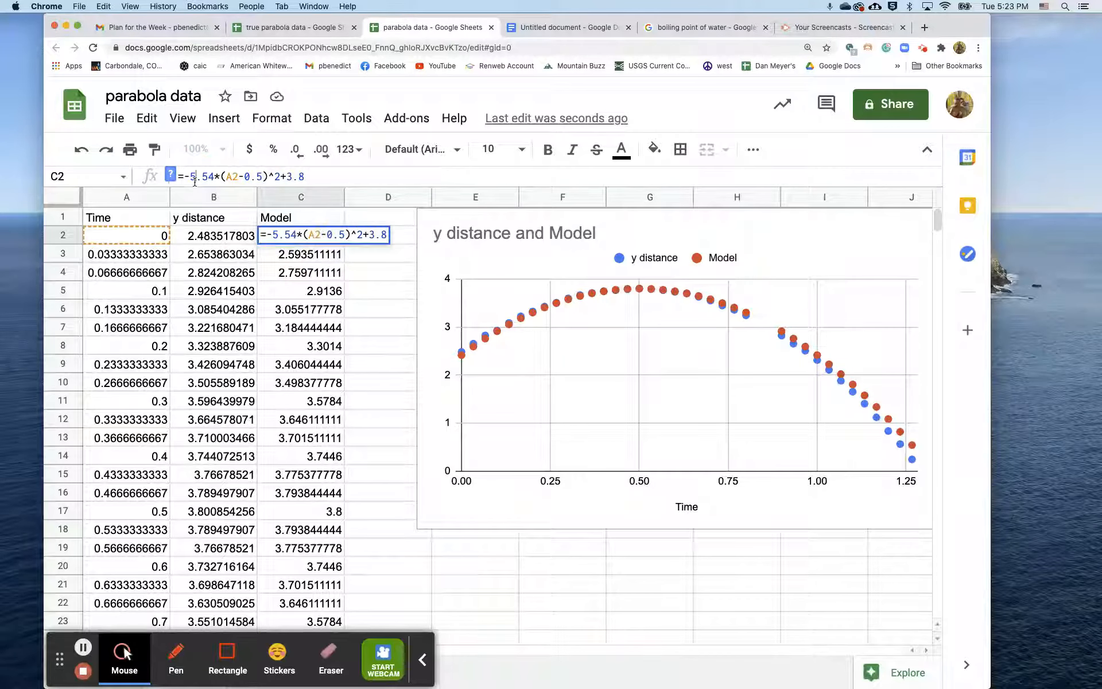
pyautogui.write('\\3')
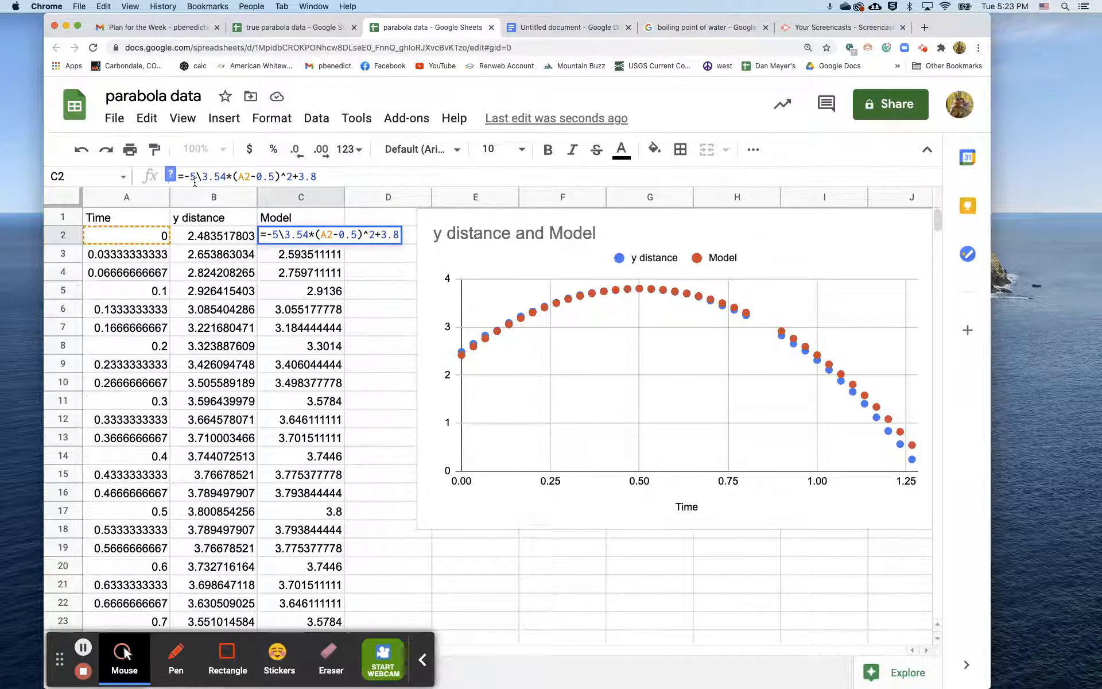
pyautogui.press('Left')
pyautogui.press('BackSpace')
pyautogui.press('BackSpace')
pyautogui.press('Return')
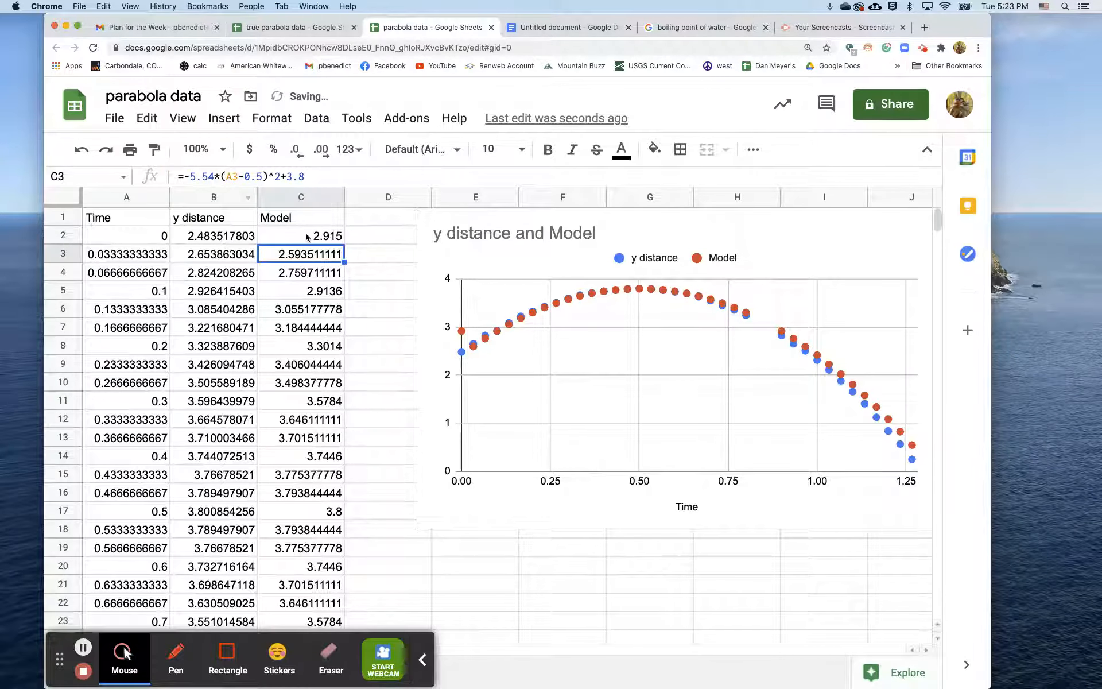
# Step: Fill the model formula with the -3.54 coefficient from C2 down through C38
pyautogui.click(308, 237)
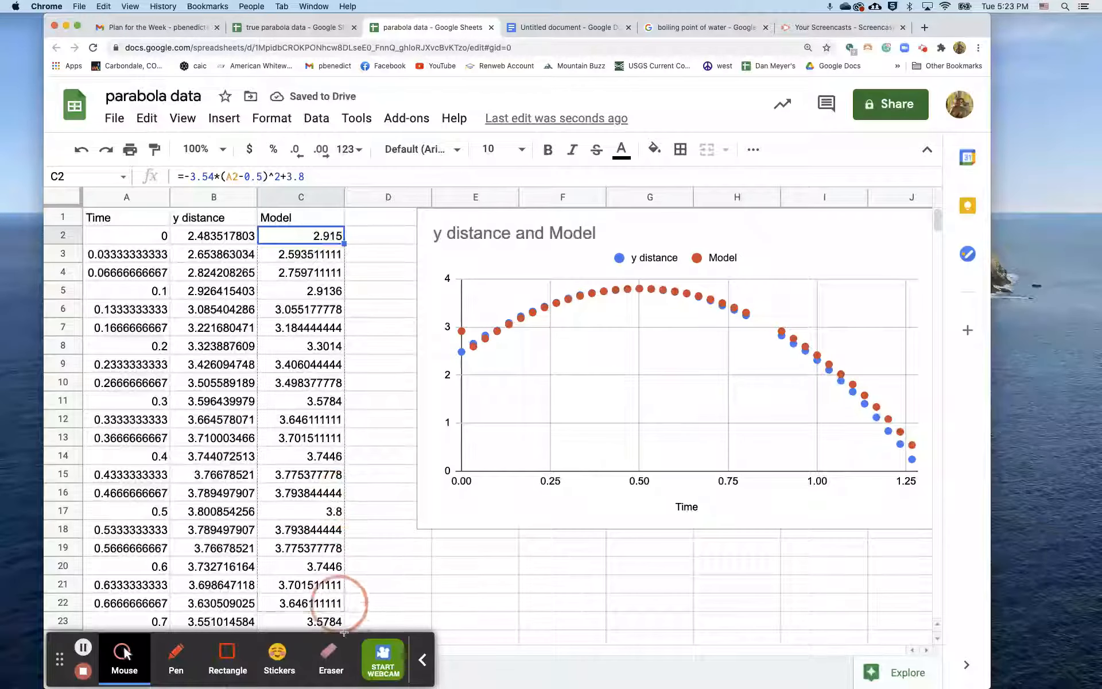
pyautogui.scroll(-4, 344, 632)
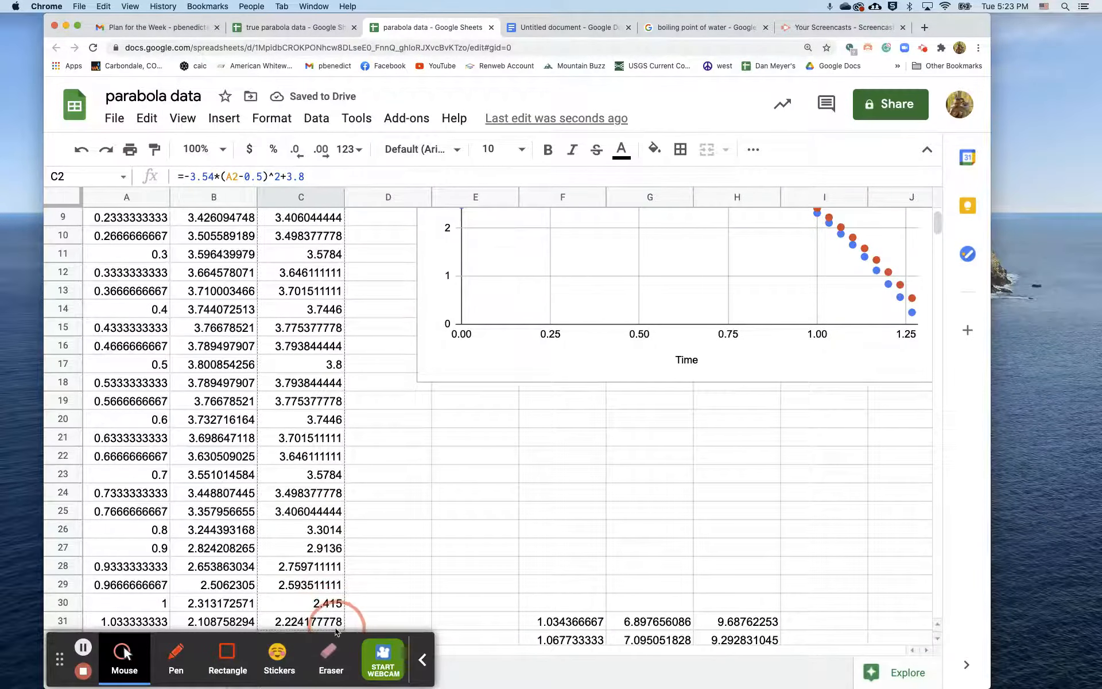
pyautogui.keyDown('shift'); pyautogui.click(337, 623); pyautogui.keyUp('shift')
pyautogui.hotkey('ctrl', 'd')
pyautogui.scroll(4, 336, 624)
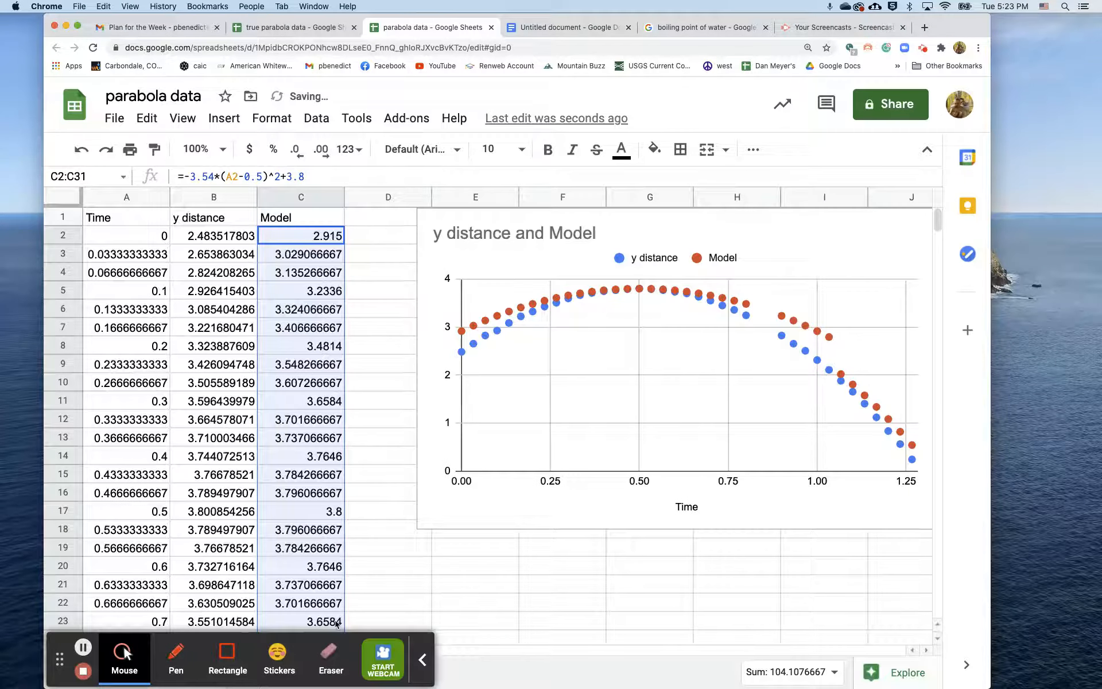
pyautogui.scroll(-7, 336, 624)
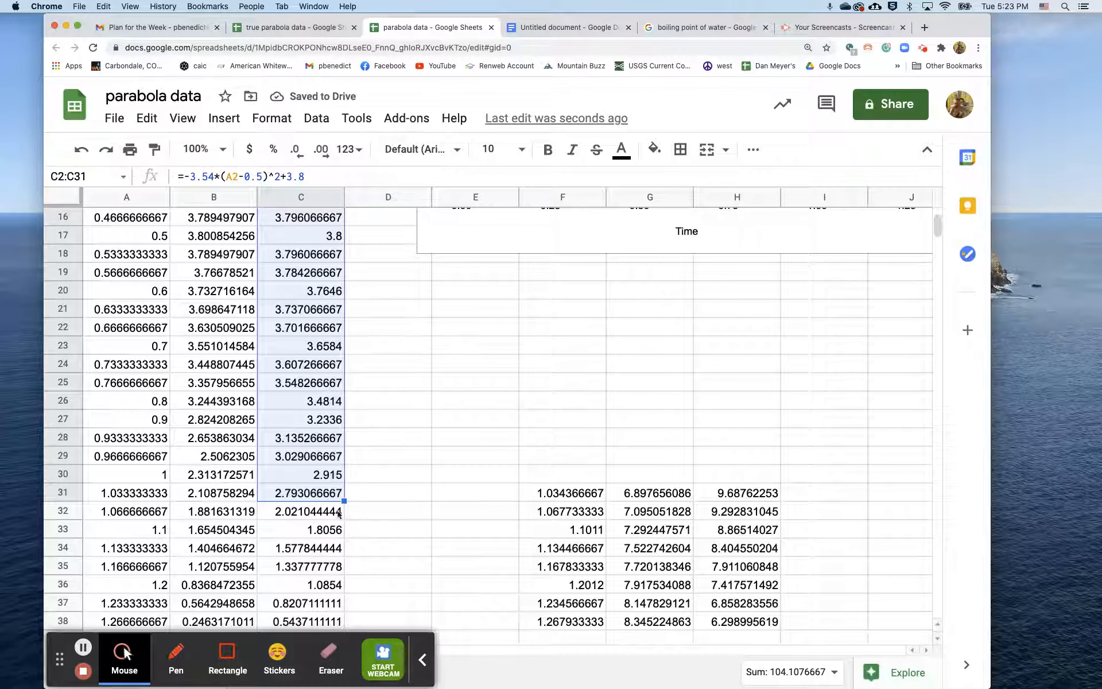
pyautogui.scroll(-4, 338, 514)
pyautogui.moveTo(343, 335); pyautogui.dragTo(345, 457)
pyautogui.scroll(10, 344, 459)
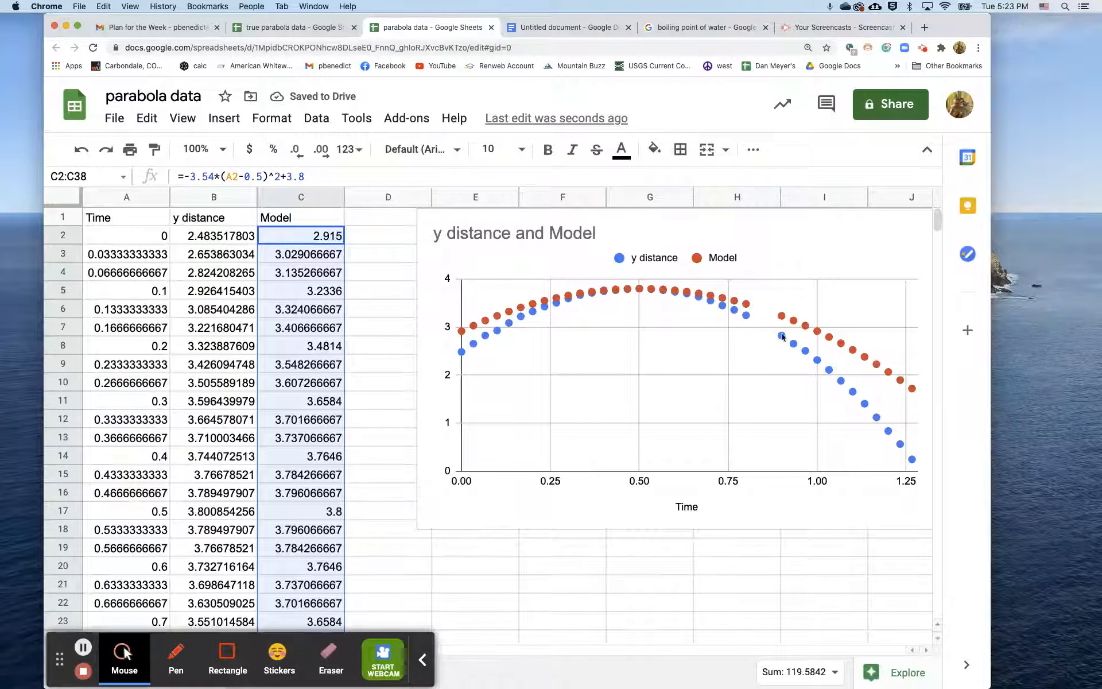
# Step: Change the leading coefficient of the model formula in C2 to -5.54
pyautogui.click(325, 240)
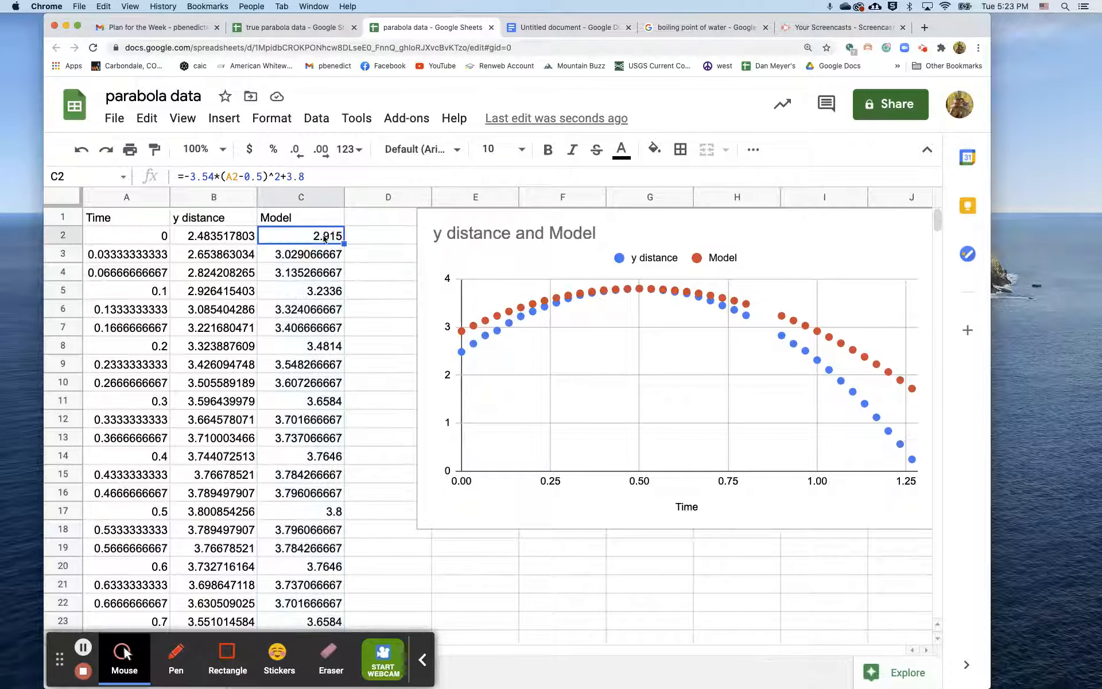
pyautogui.click(196, 175)
pyautogui.press('BackSpace')
pyautogui.write('5')
pyautogui.press('Return')
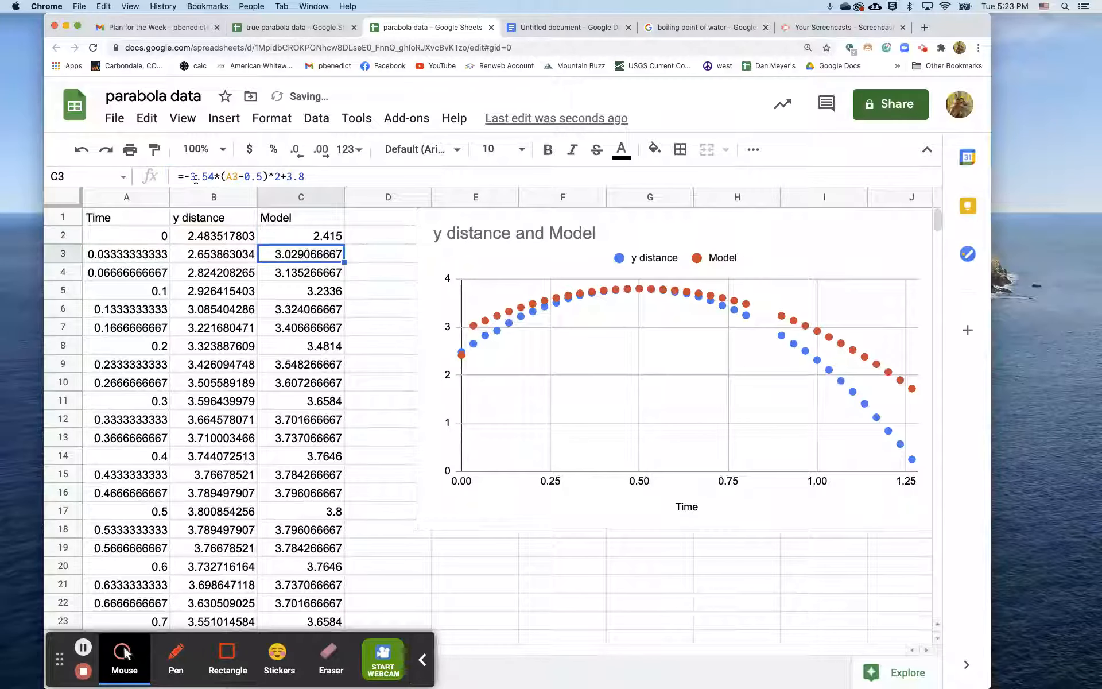
# Step: Fill the model formula with the -5.54 coefficient from C2 down through C38, and select the Time column
pyautogui.click(285, 236)
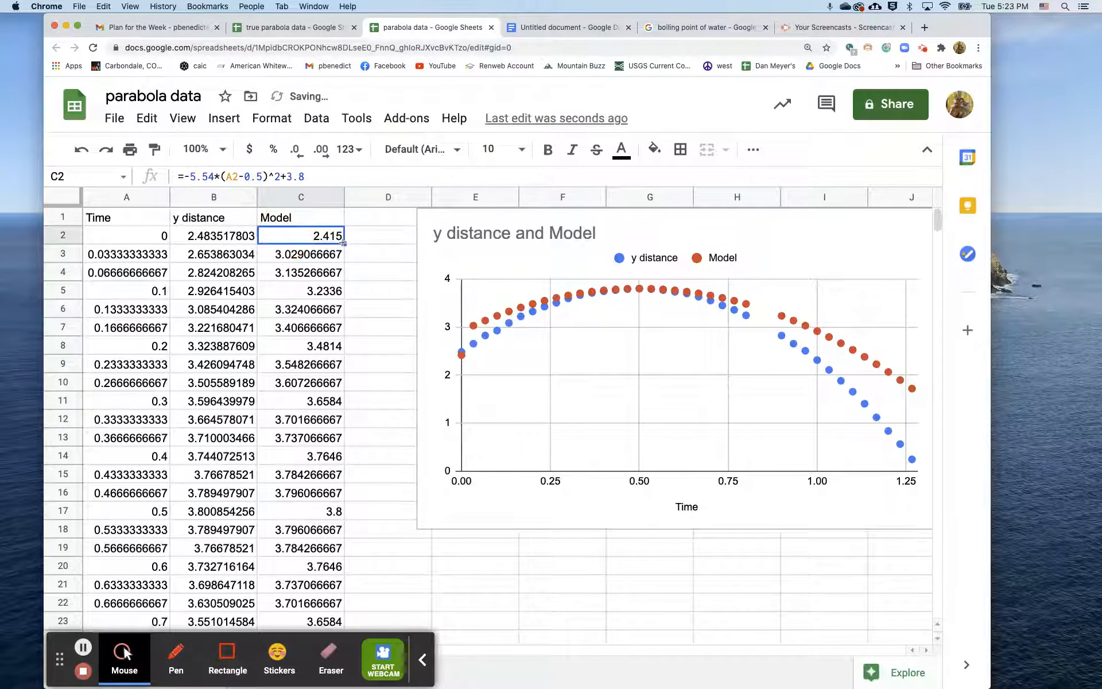
pyautogui.moveTo(343, 242); pyautogui.dragTo(347, 477)
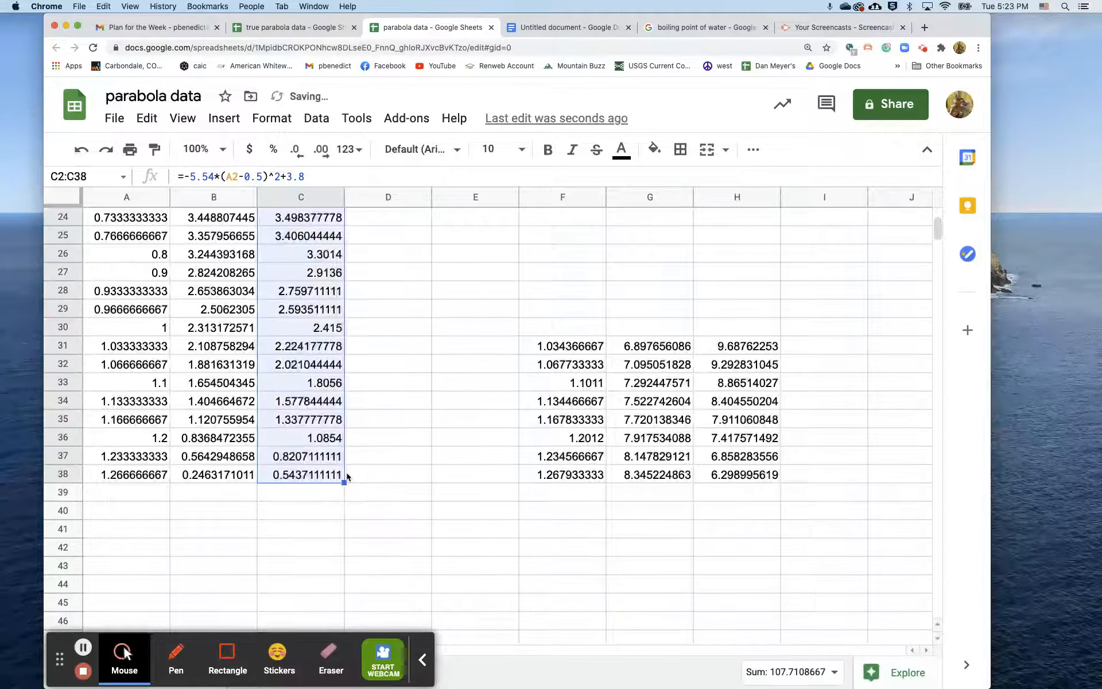
pyautogui.scroll(10, 346, 471)
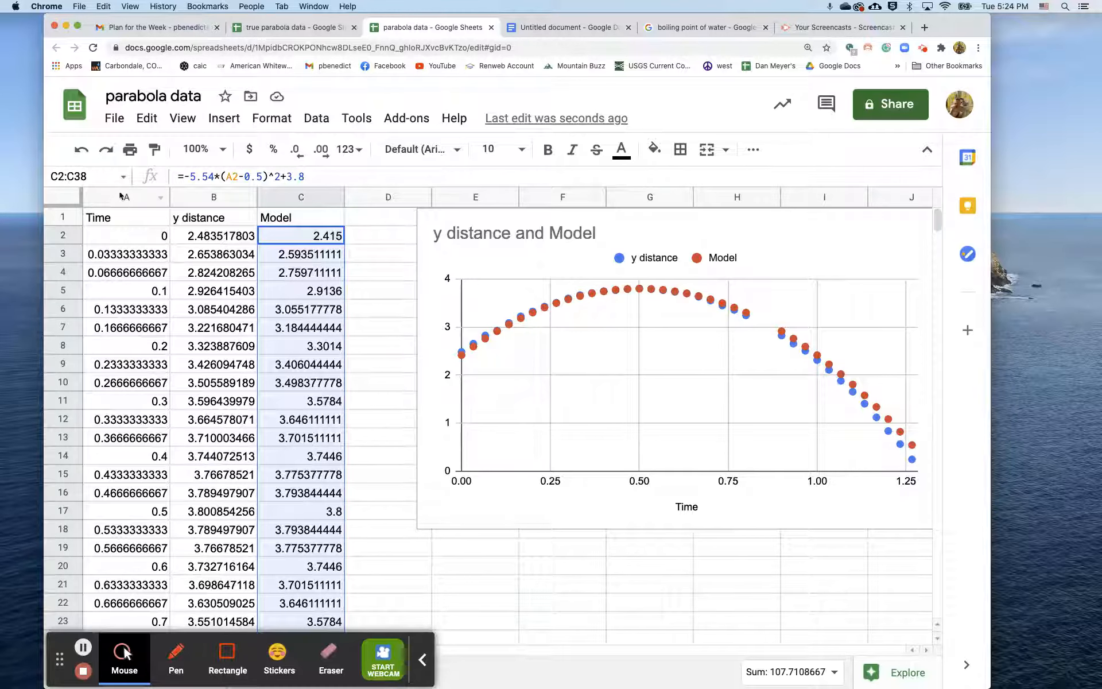
pyautogui.click(119, 199)
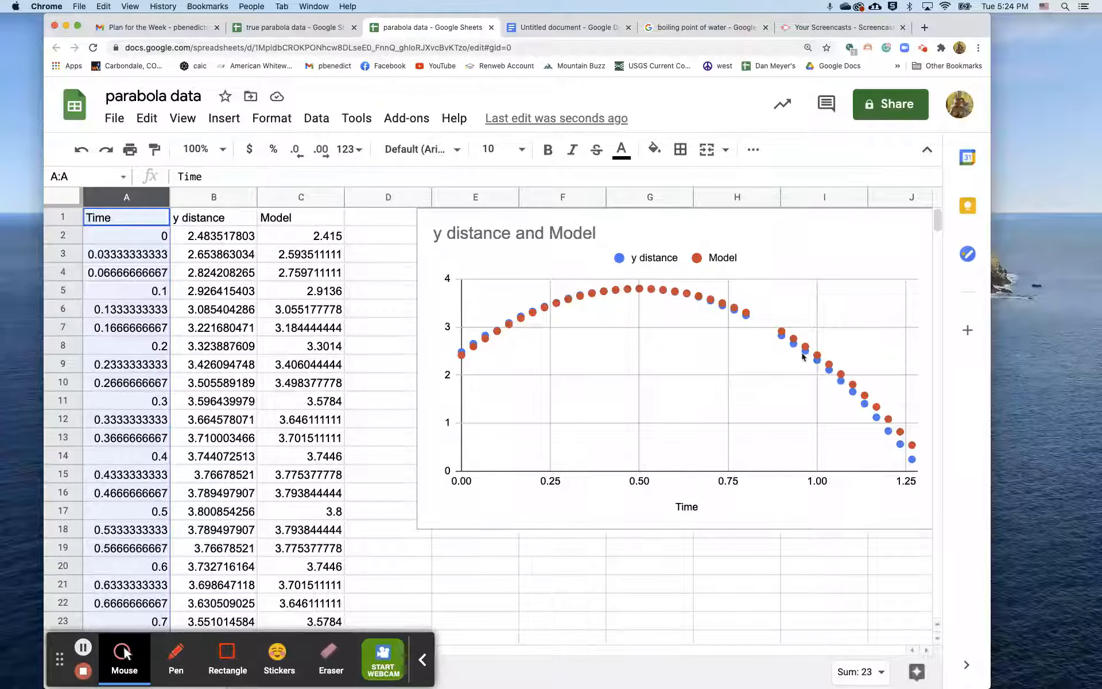